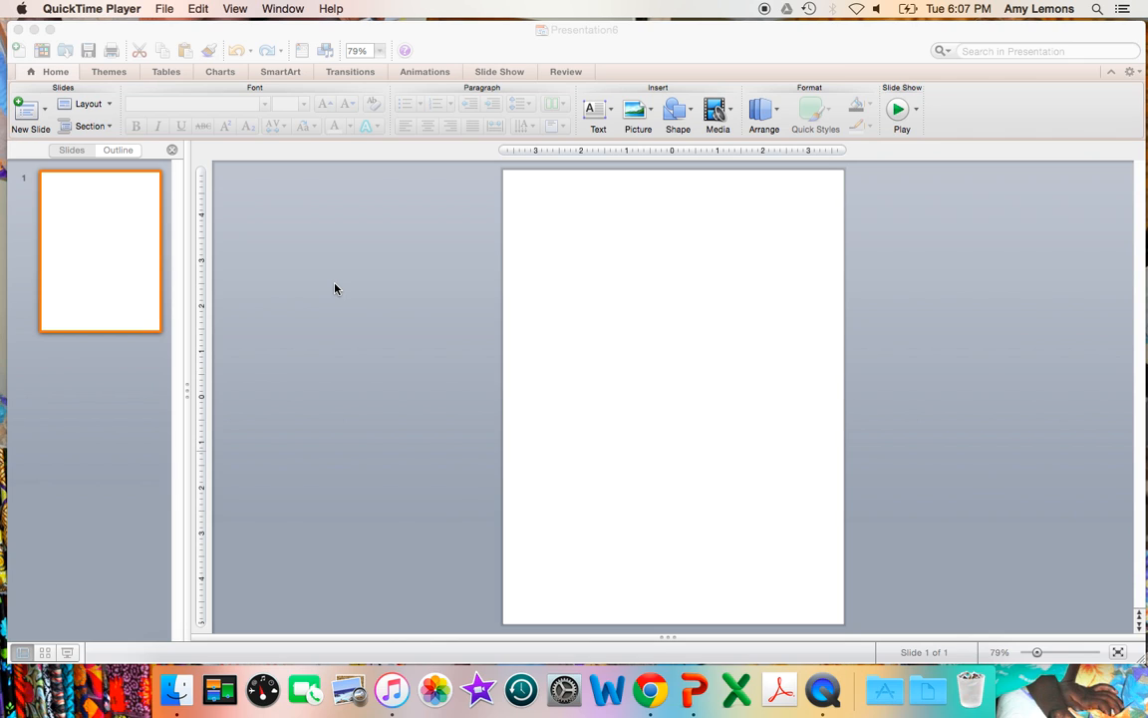
Step: Apply a page setup of 7.5 by 10 inches with portrait orientation for both slides and notes
left_click(335, 289)
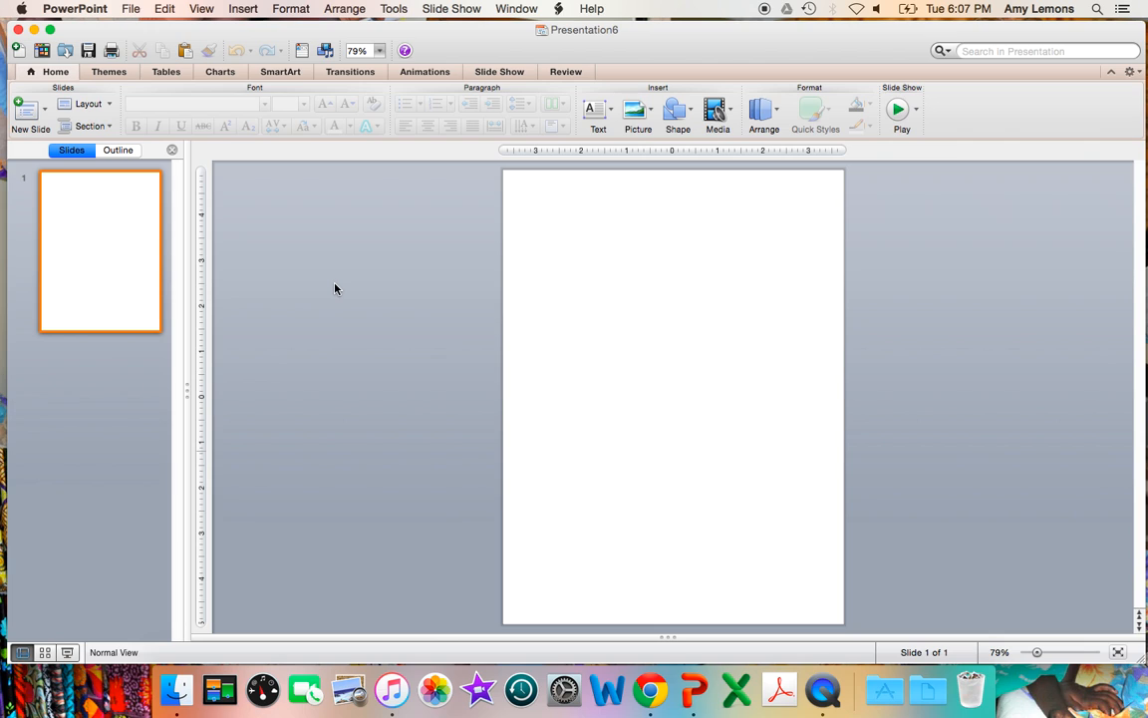
left_click(131, 8)
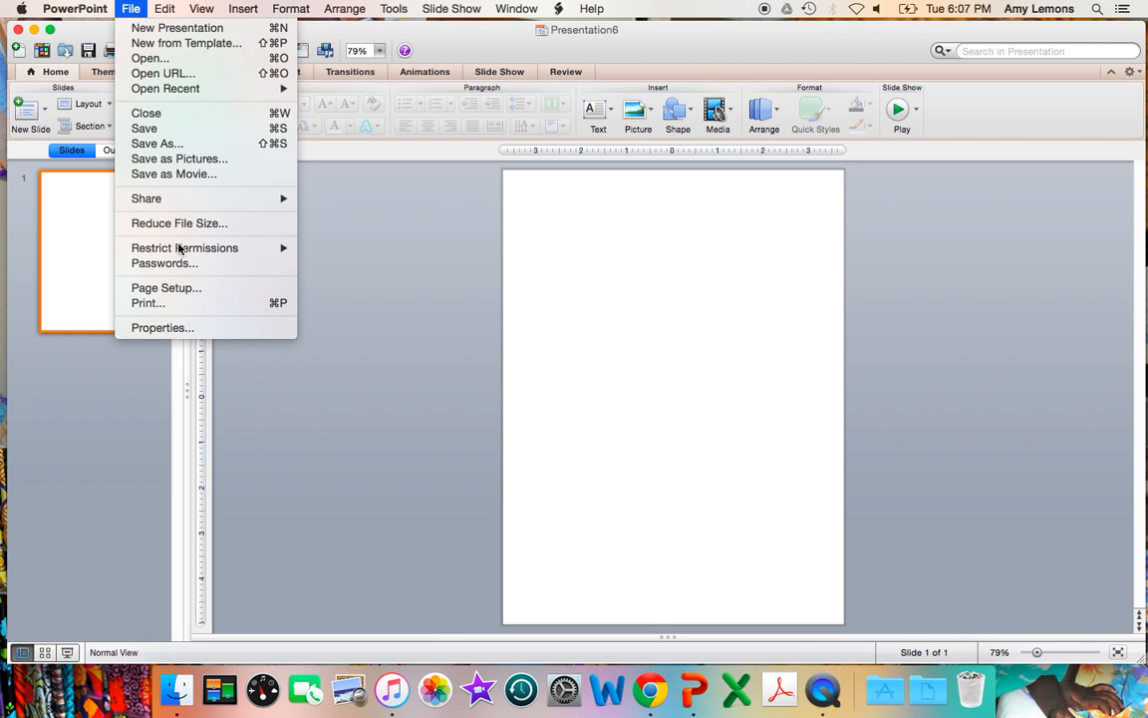
left_click(166, 289)
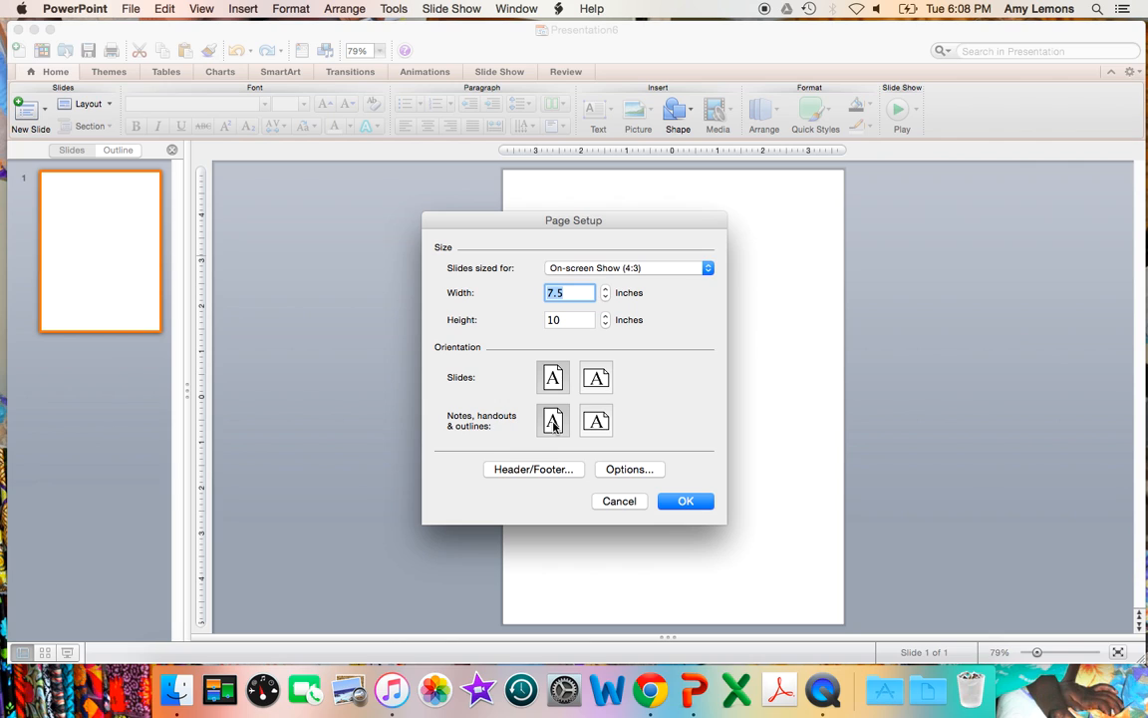
left_click(668, 501)
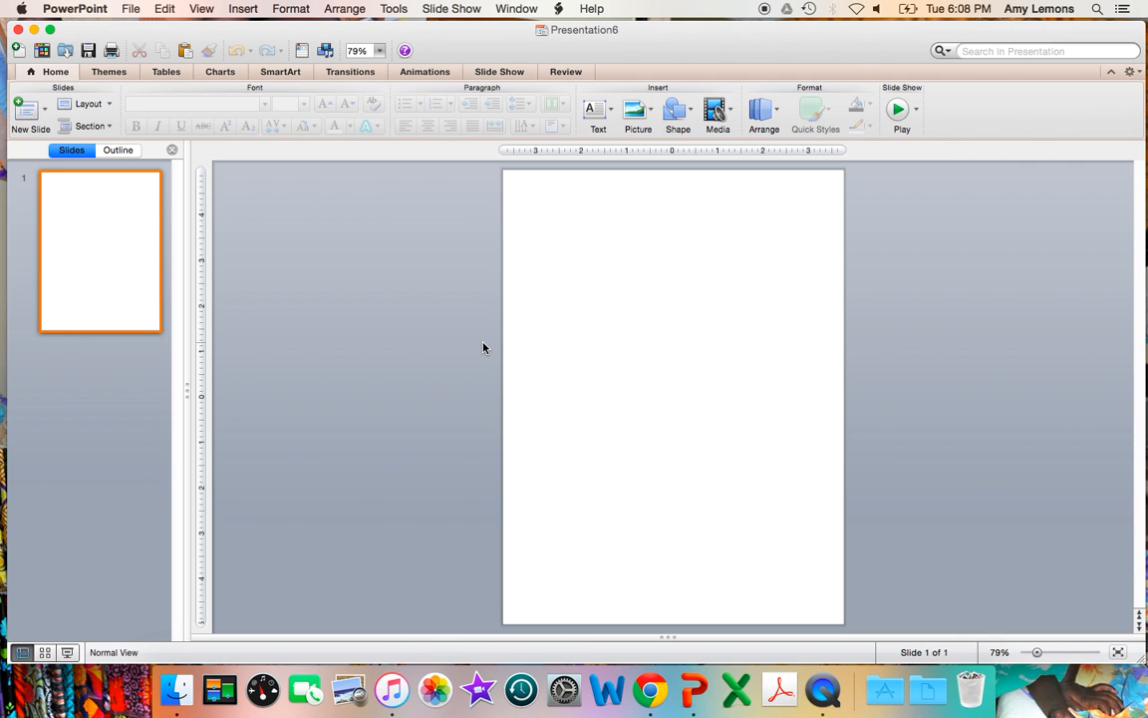
Step: Insert a table with 2 columns and 8 rows on the blank slide
left_click(166, 74)
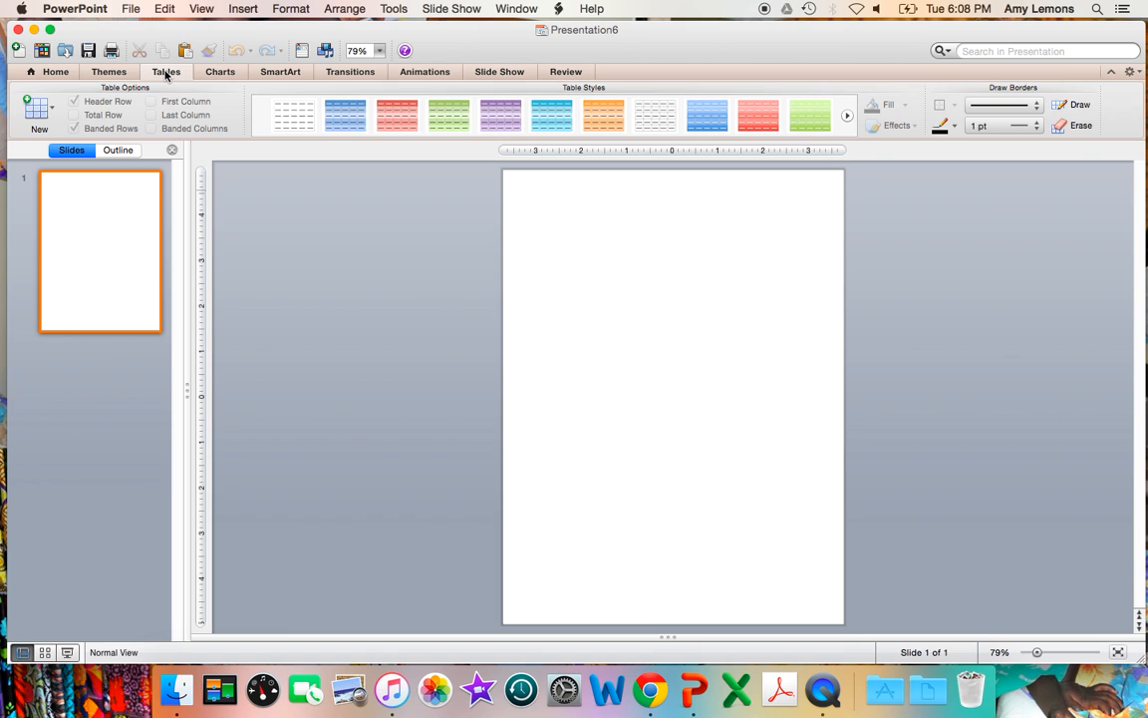
left_click(51, 109)
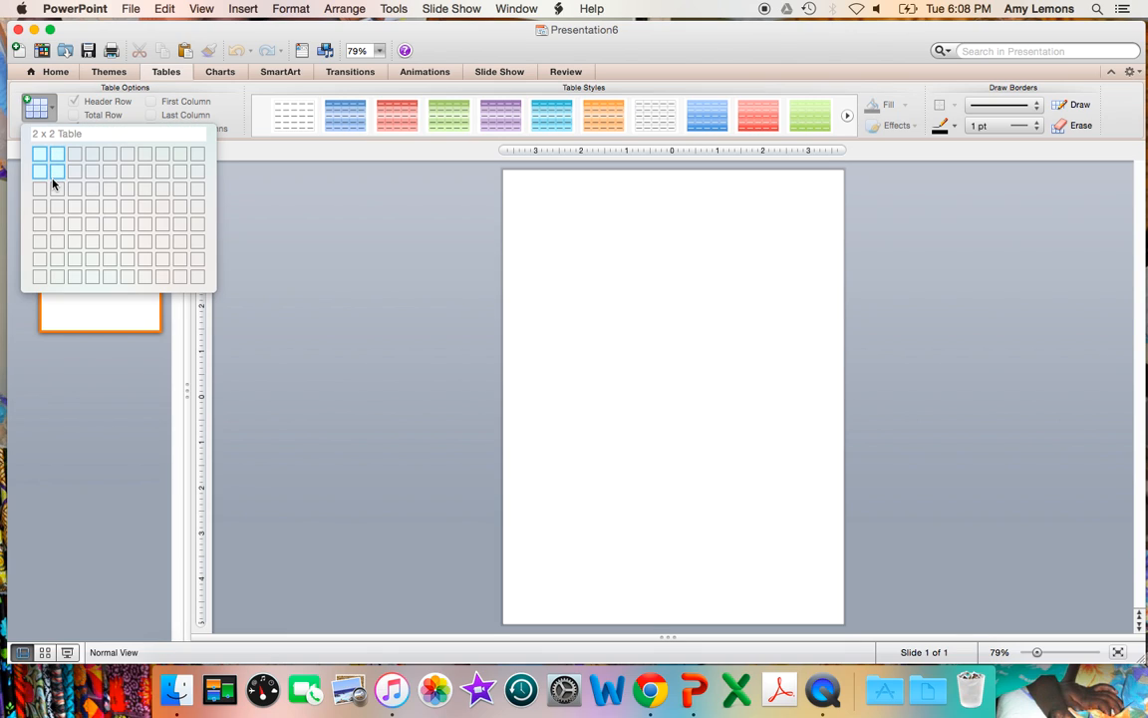
left_click(54, 280)
Step: Move the table to the slide's top-left corner, stretch it to fill the page, and nudge it to even out the margins
left_click_drag(634, 322, 587, 178)
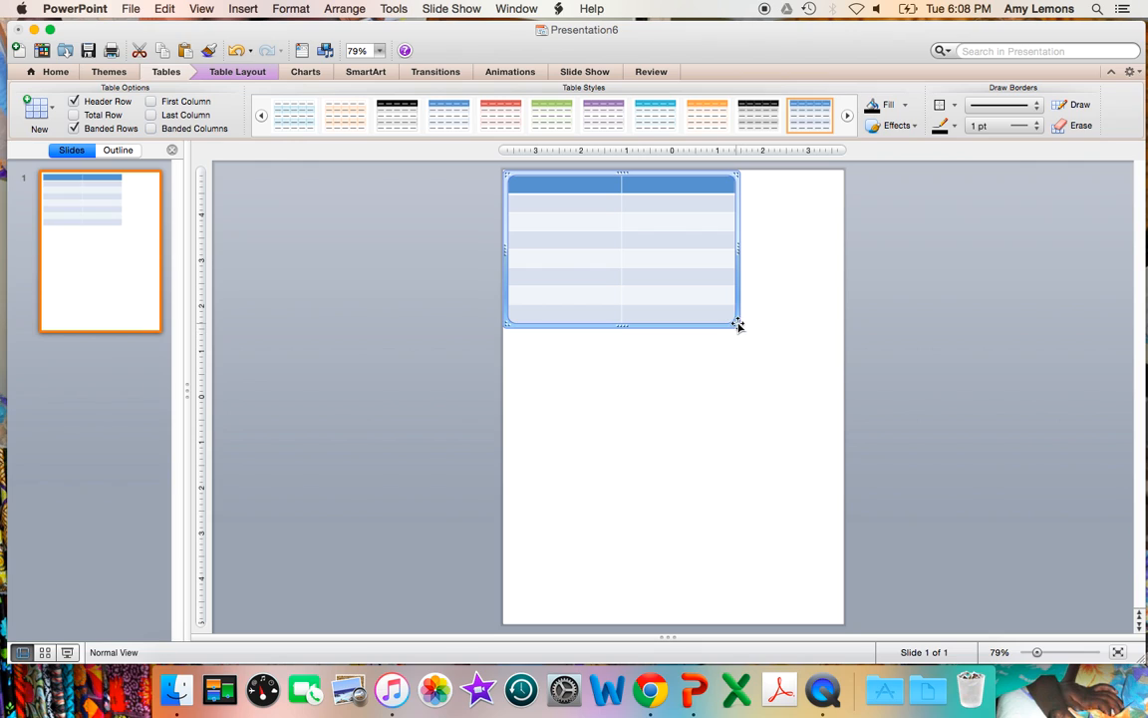
left_click_drag(737, 324, 839, 617)
key("Down")
key("Down")
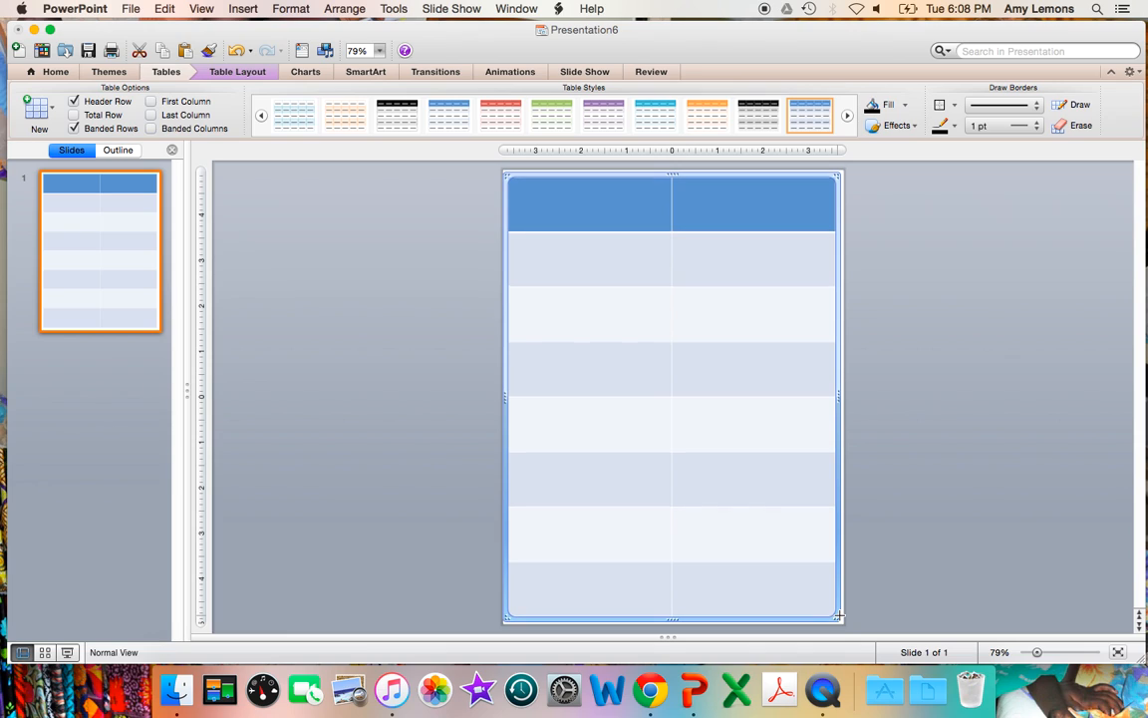
key("Right")
key("Right")
key("Right")
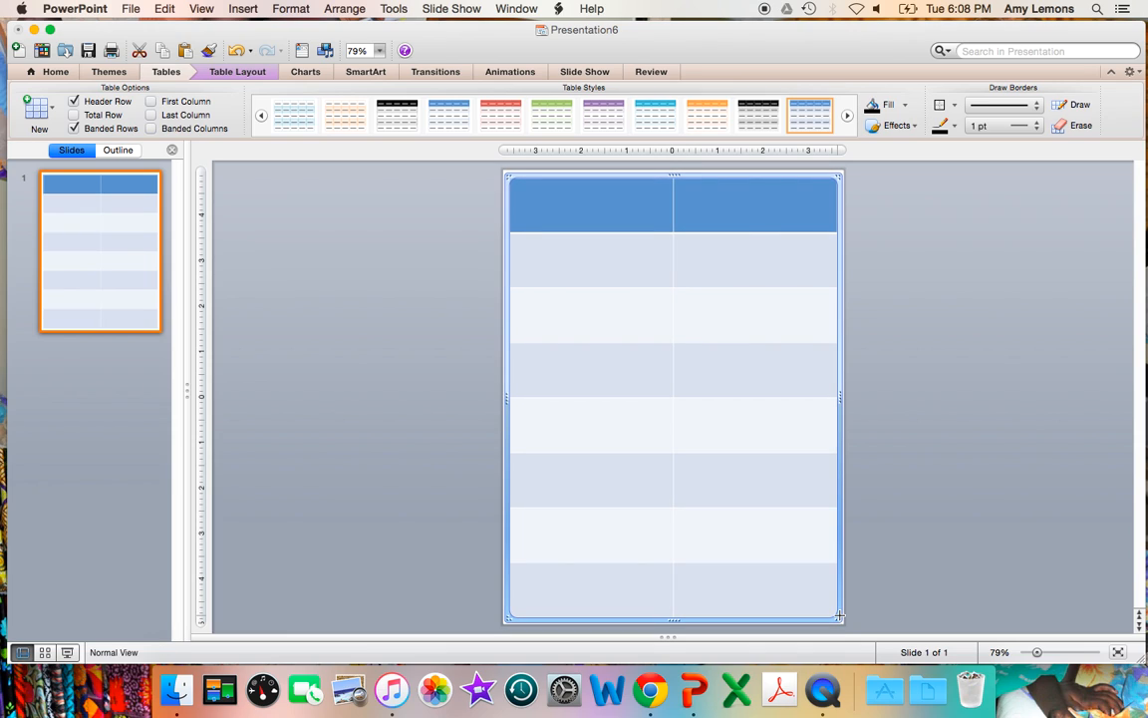
Step: Remove the table's fill and apply 2.25 pt black borders around all its cells
left_click(905, 107)
left_click(912, 129)
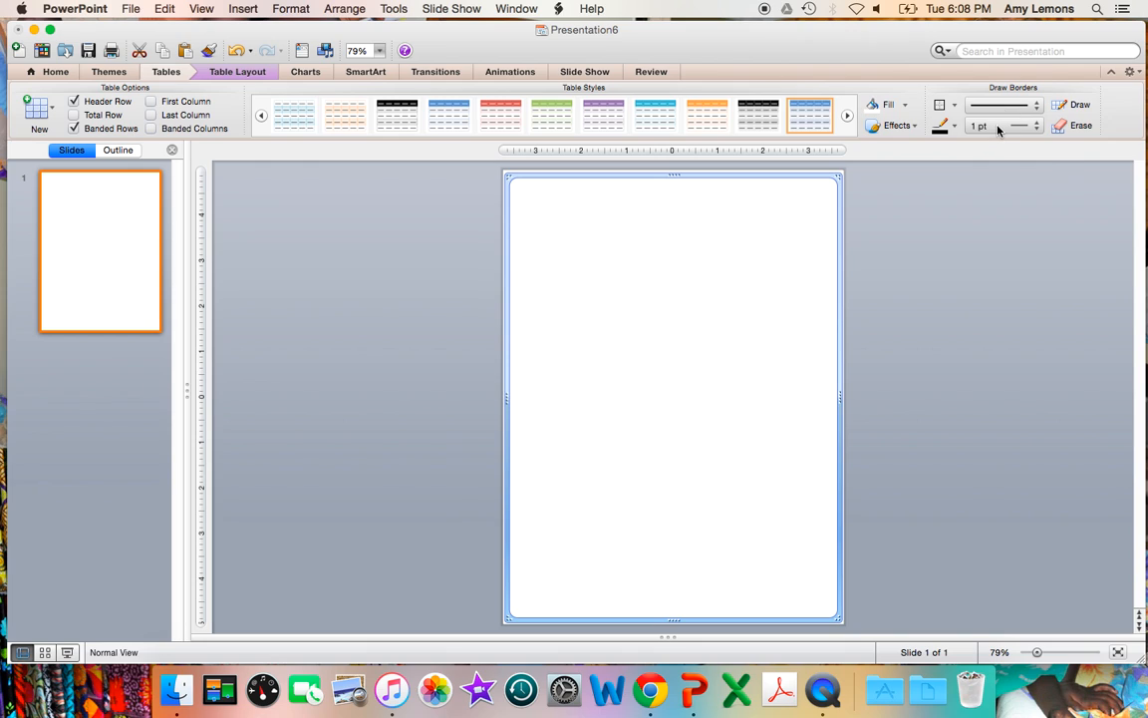
left_click(996, 127)
left_click(995, 160)
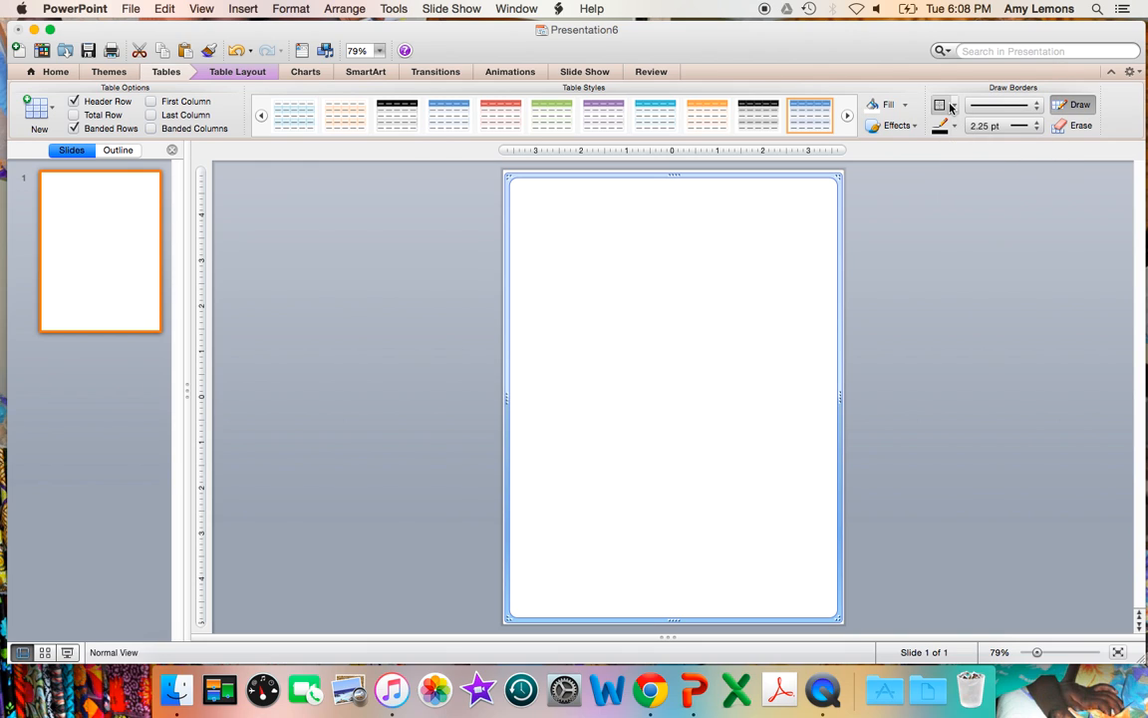
left_click(955, 107)
left_click(964, 125)
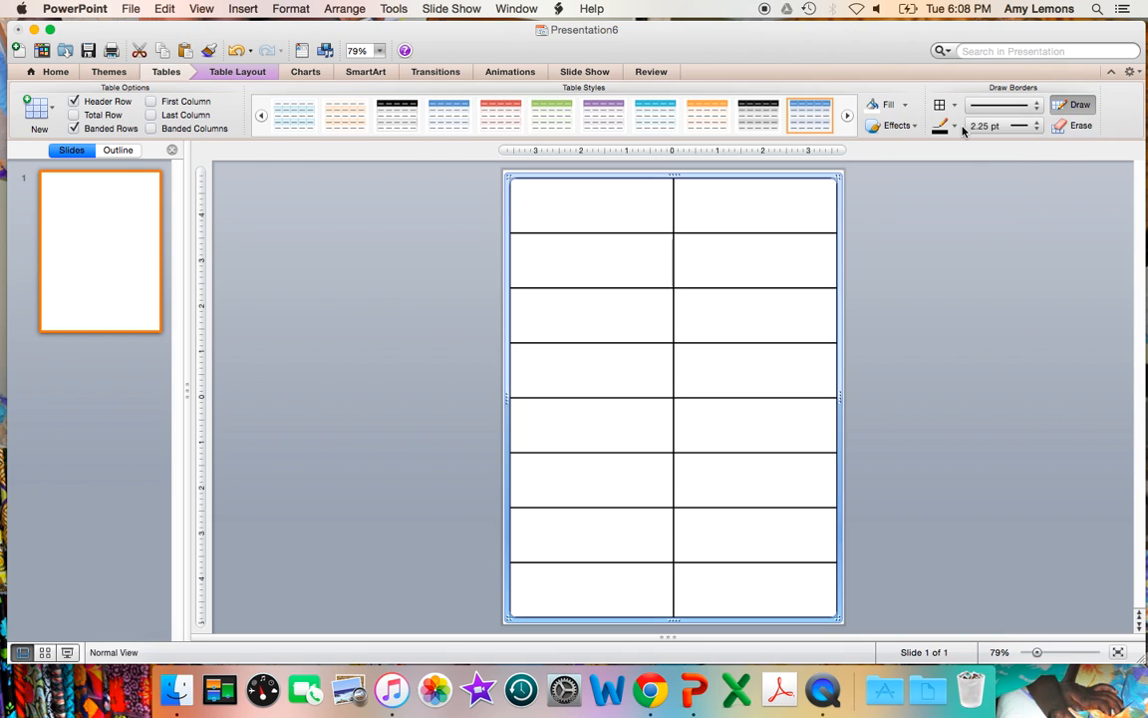
left_click(923, 227)
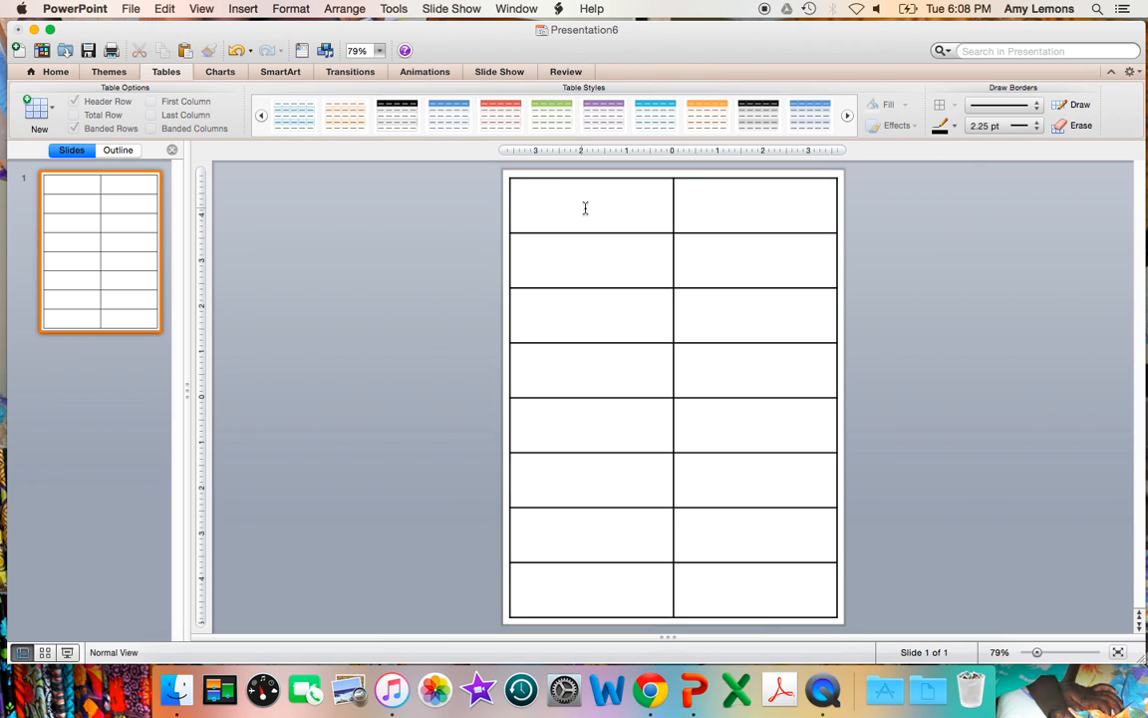
Step: Merge the two cells of the table's first row and reduce that row to about half its height
left_click(585, 207)
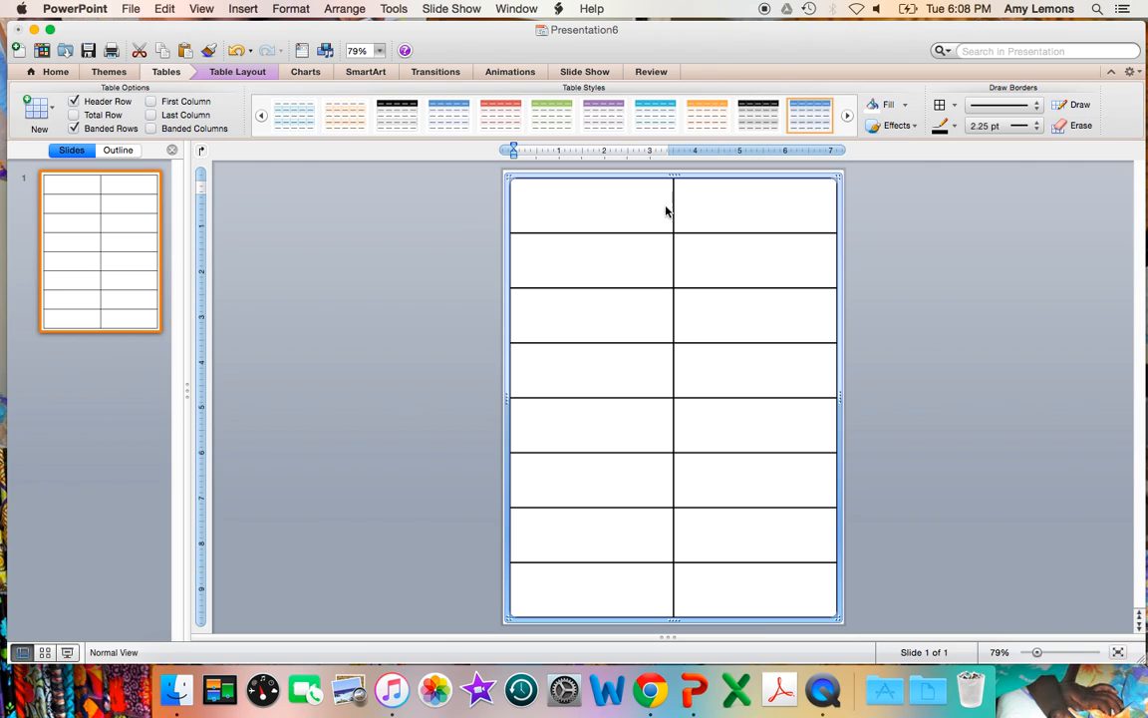
left_click_drag(663, 211, 697, 210)
right_click(697, 210)
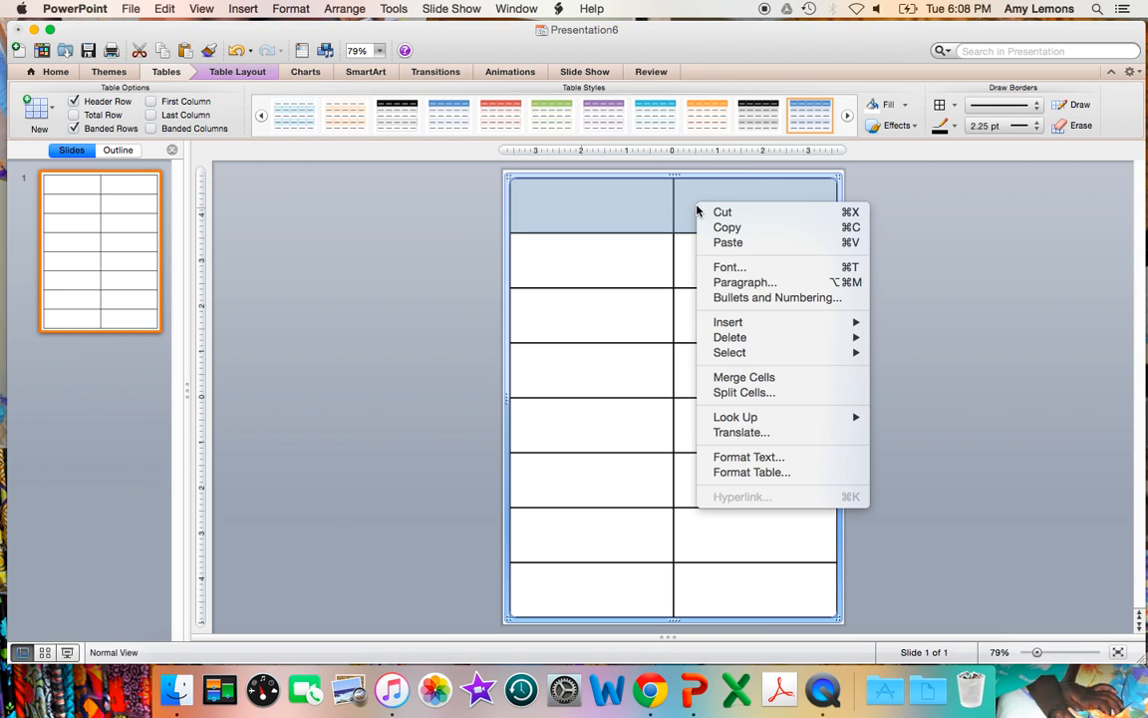
left_click(742, 377)
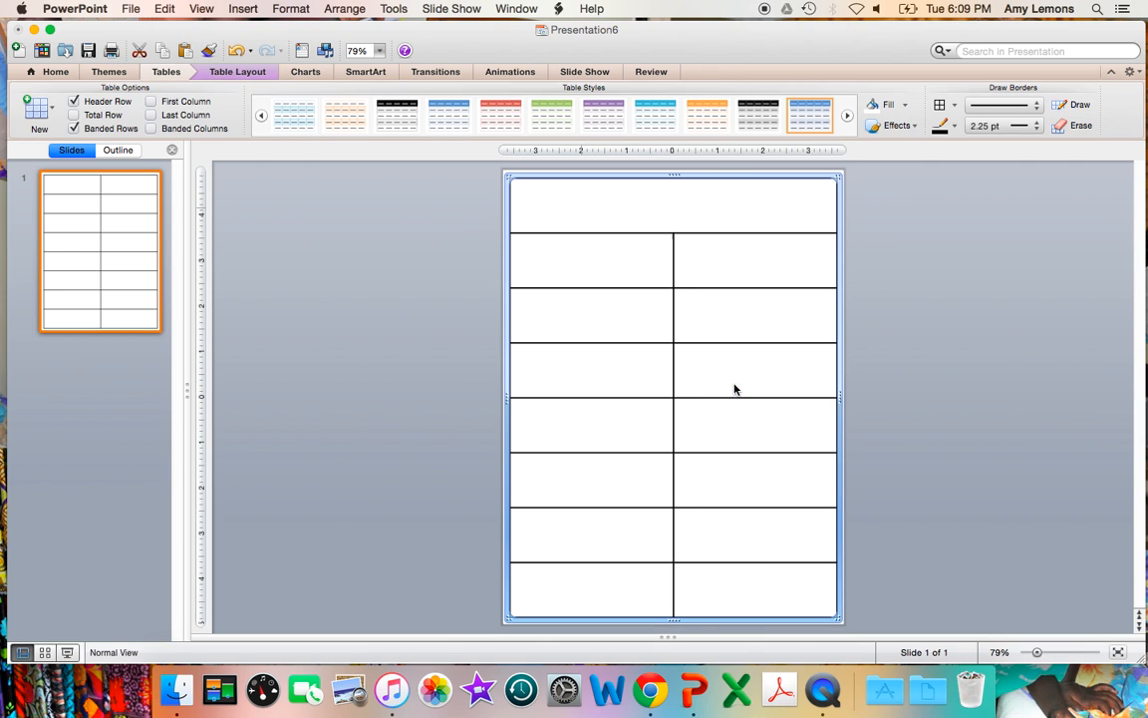
left_click_drag(663, 234, 659, 203)
Step: Set the whole table's text to the CCSadsville font at size 22 in black
left_click(578, 194)
left_click(524, 174)
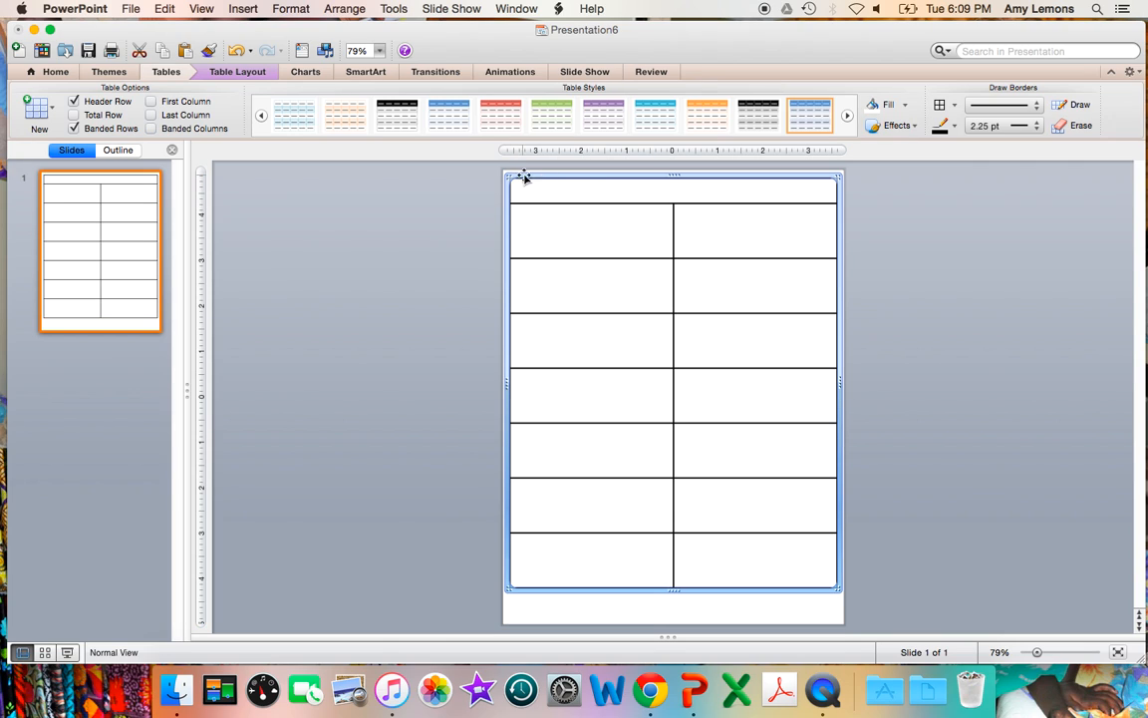
left_click(57, 72)
left_click(209, 105)
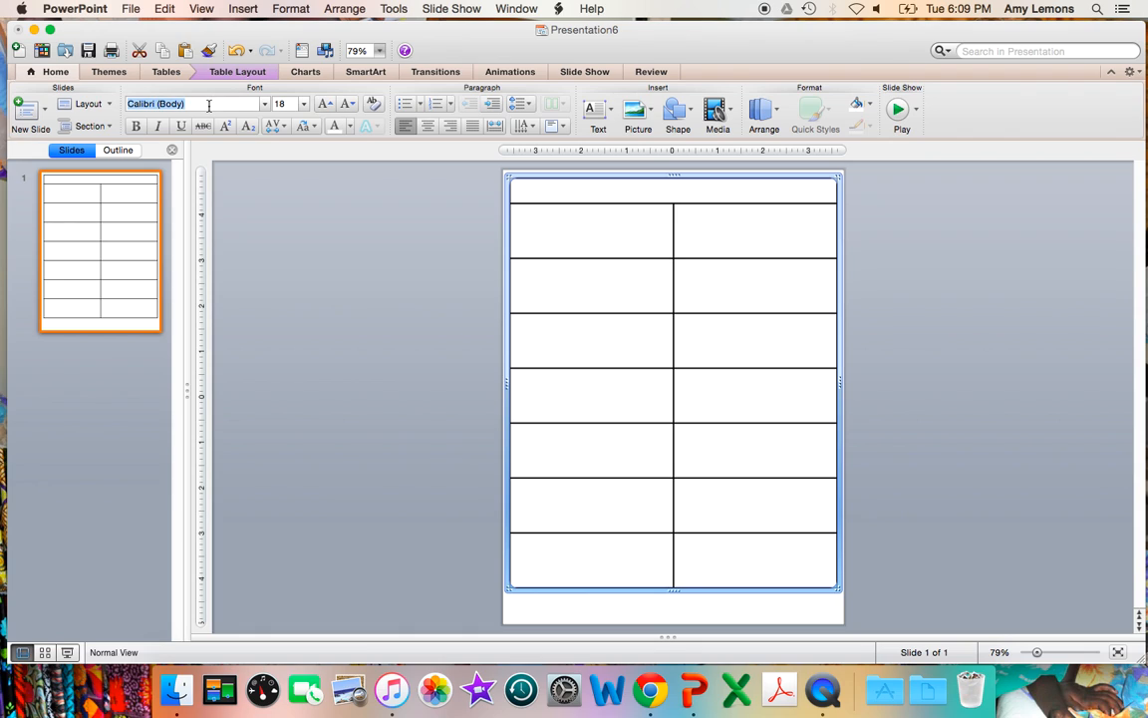
type("CCSadsville")
key("Return")
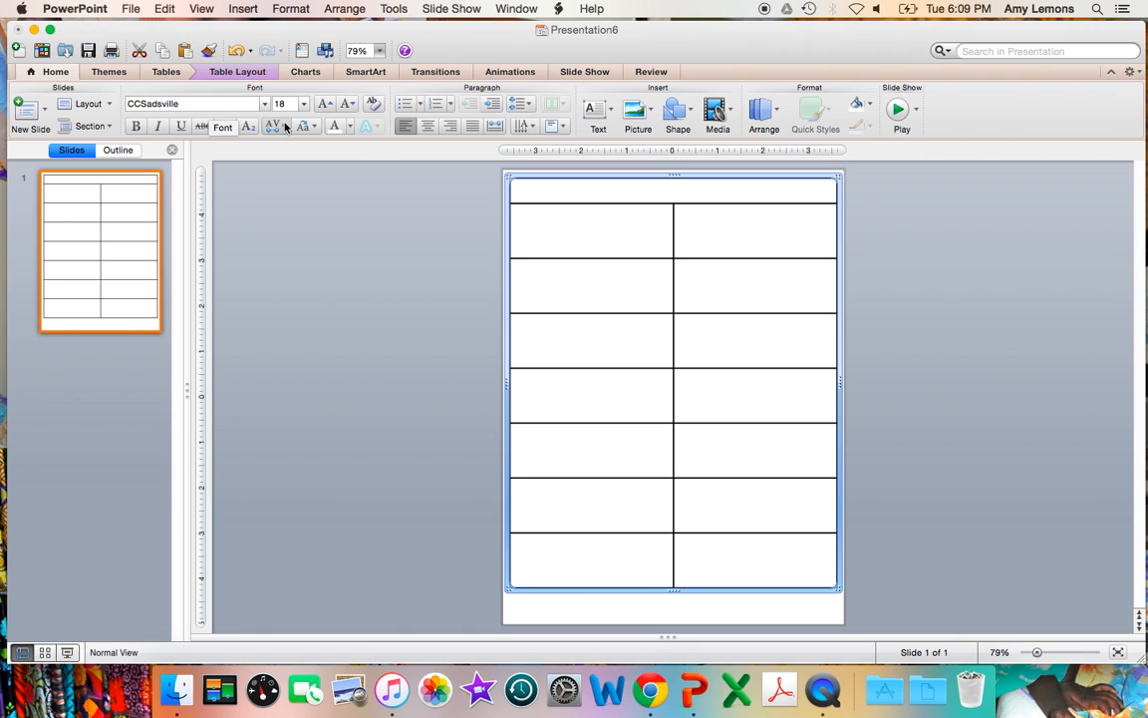
left_click(283, 105)
type("22")
key("Return")
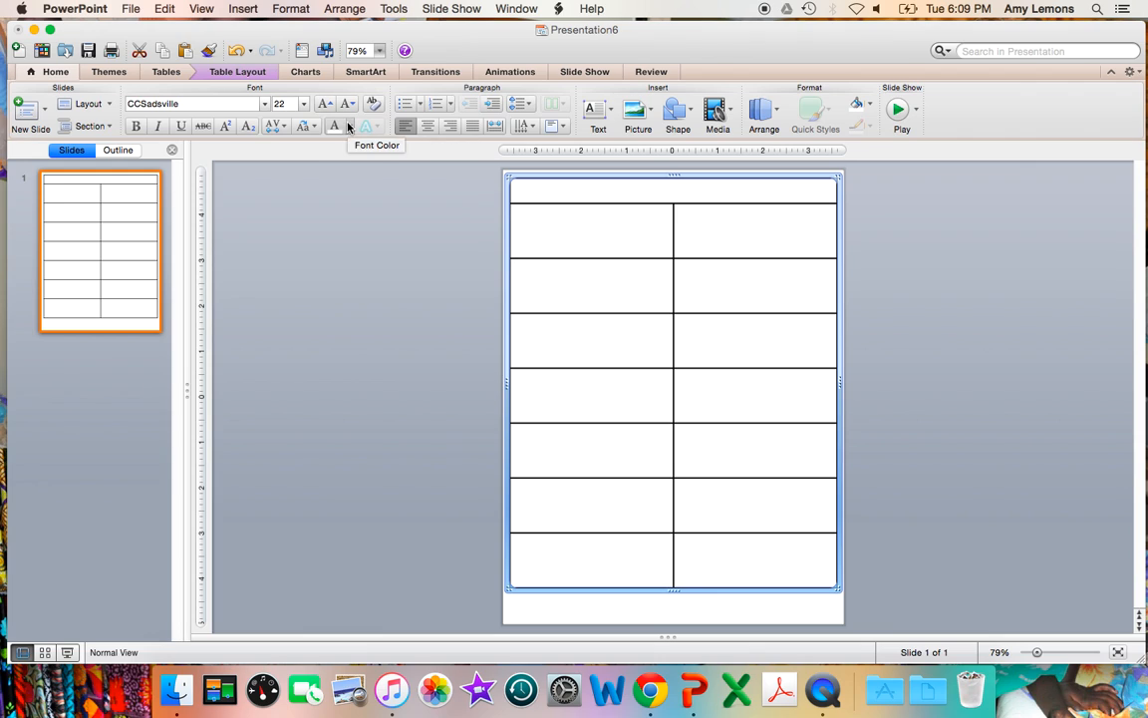
left_click(350, 125)
left_click(342, 161)
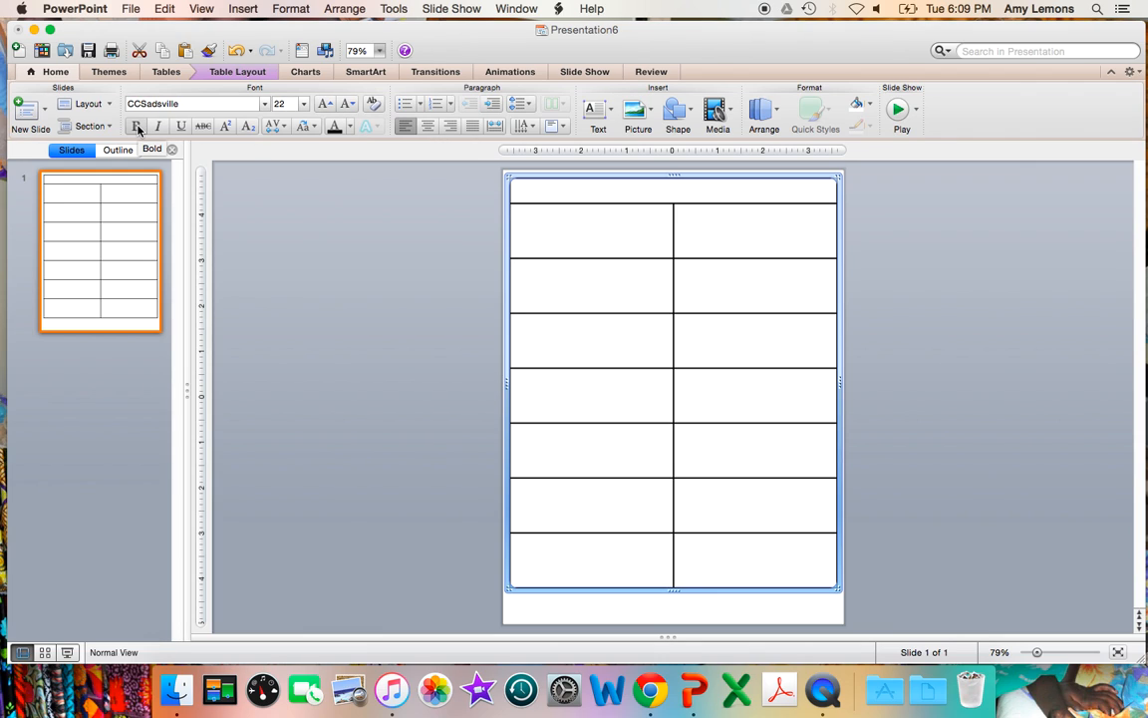
Step: Enter "Name:" followed by a long line of underscores in the table's first row
left_click(533, 188)
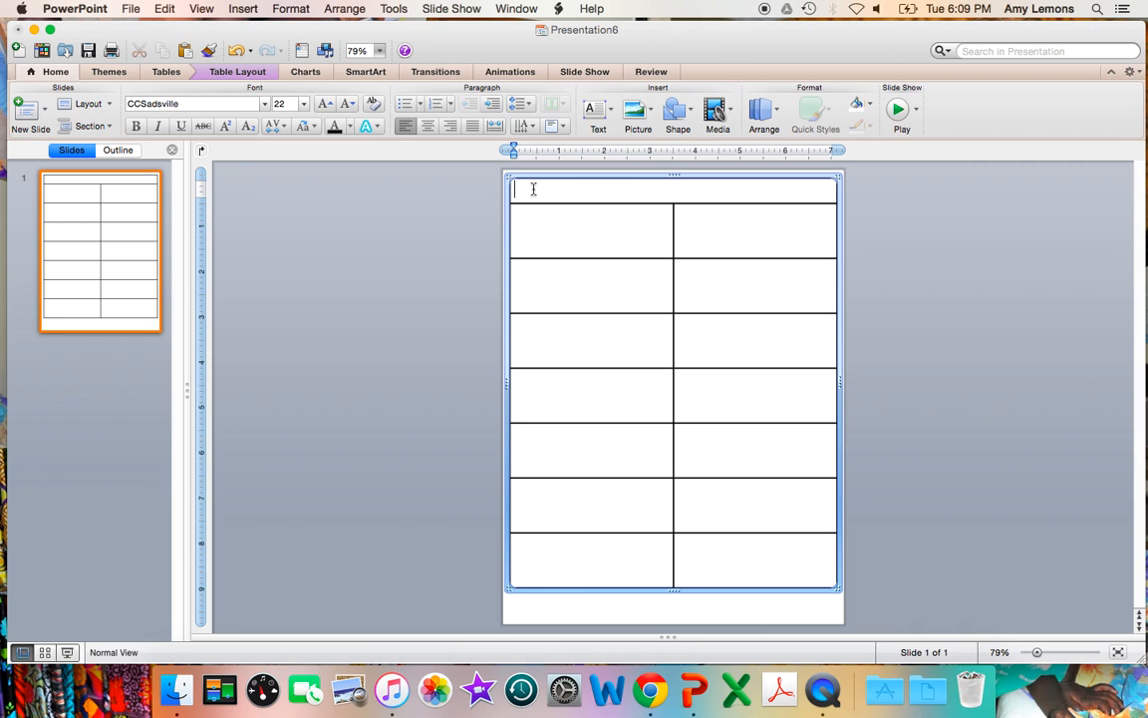
type("Name: _____________________")
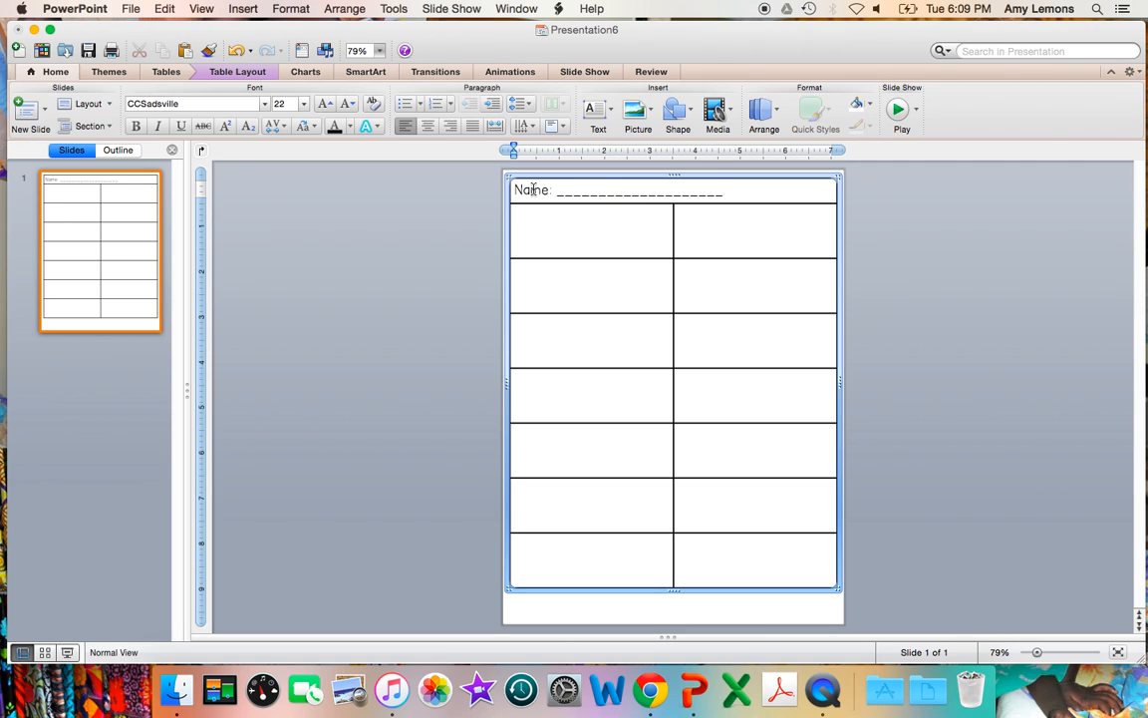
Step: Merge the two cells of the row below the name line into one
left_click(566, 227)
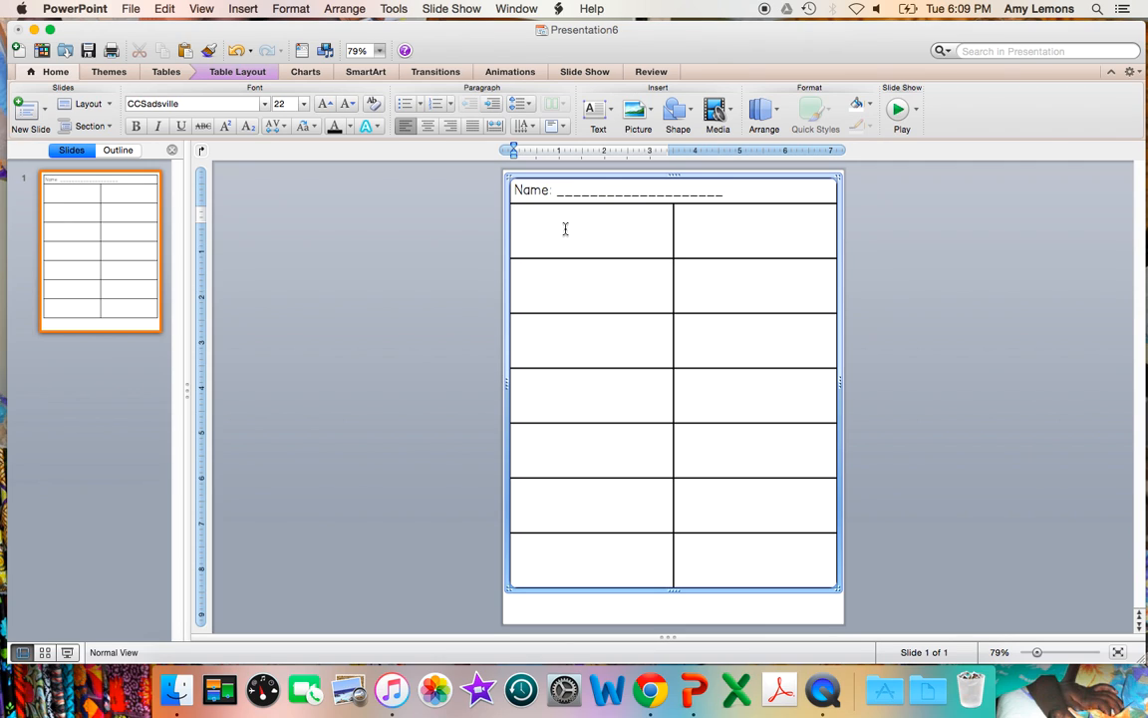
left_click_drag(571, 228, 717, 238)
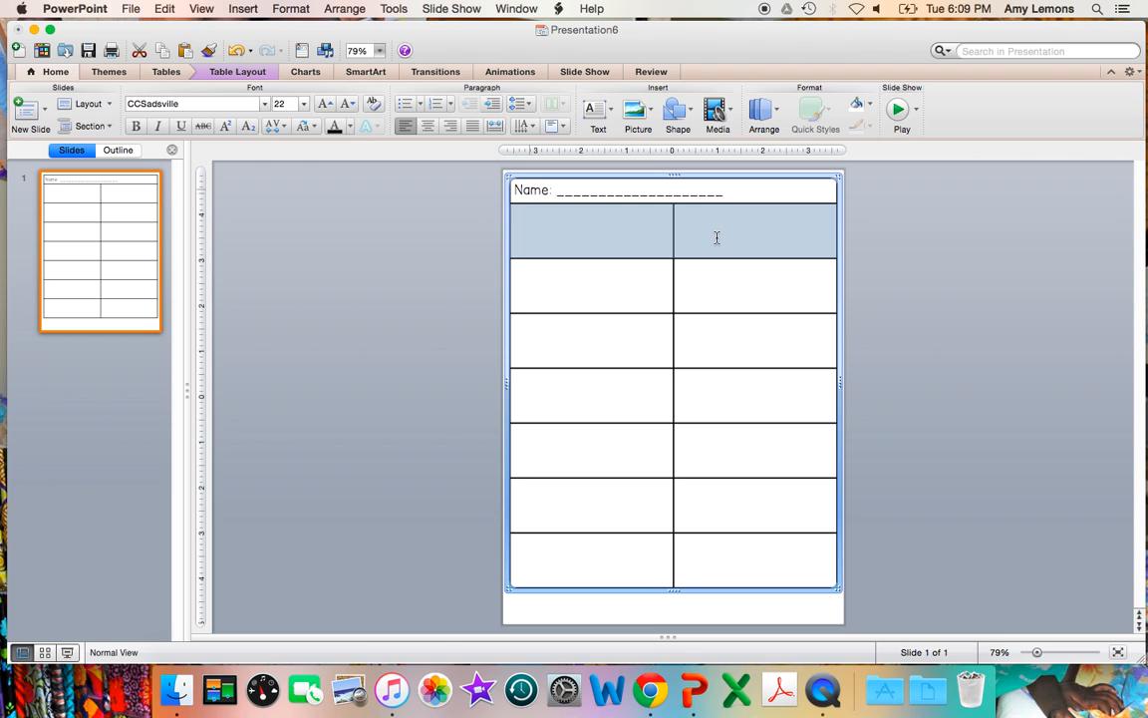
right_click(716, 237)
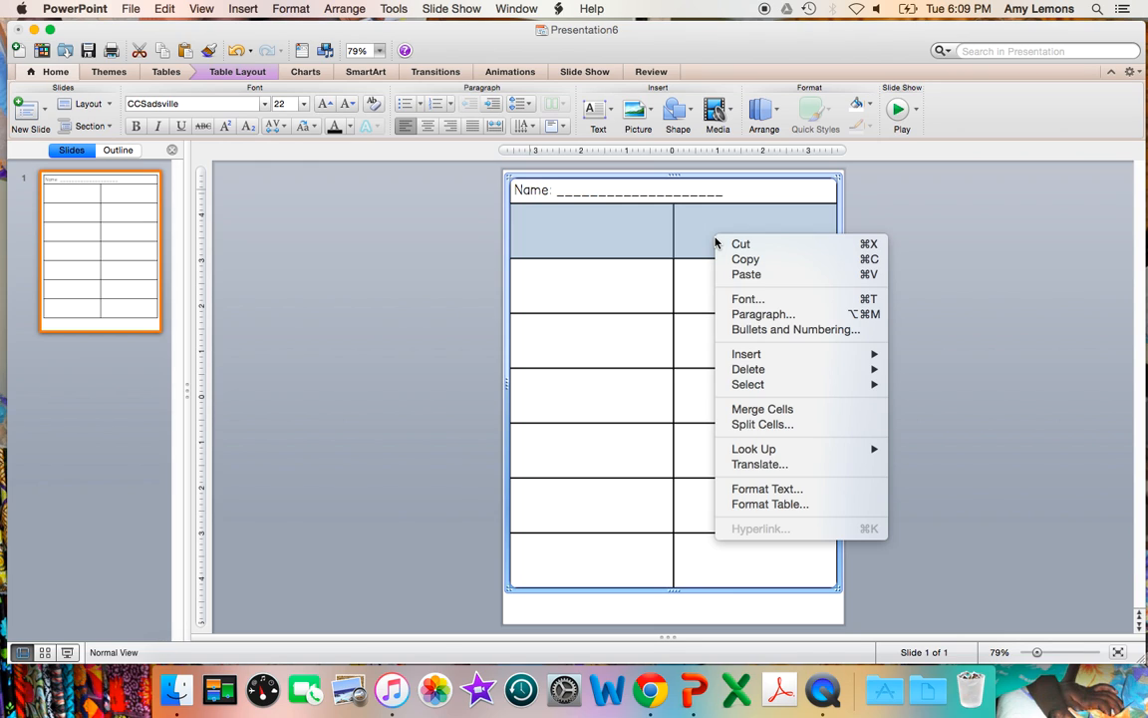
left_click(757, 409)
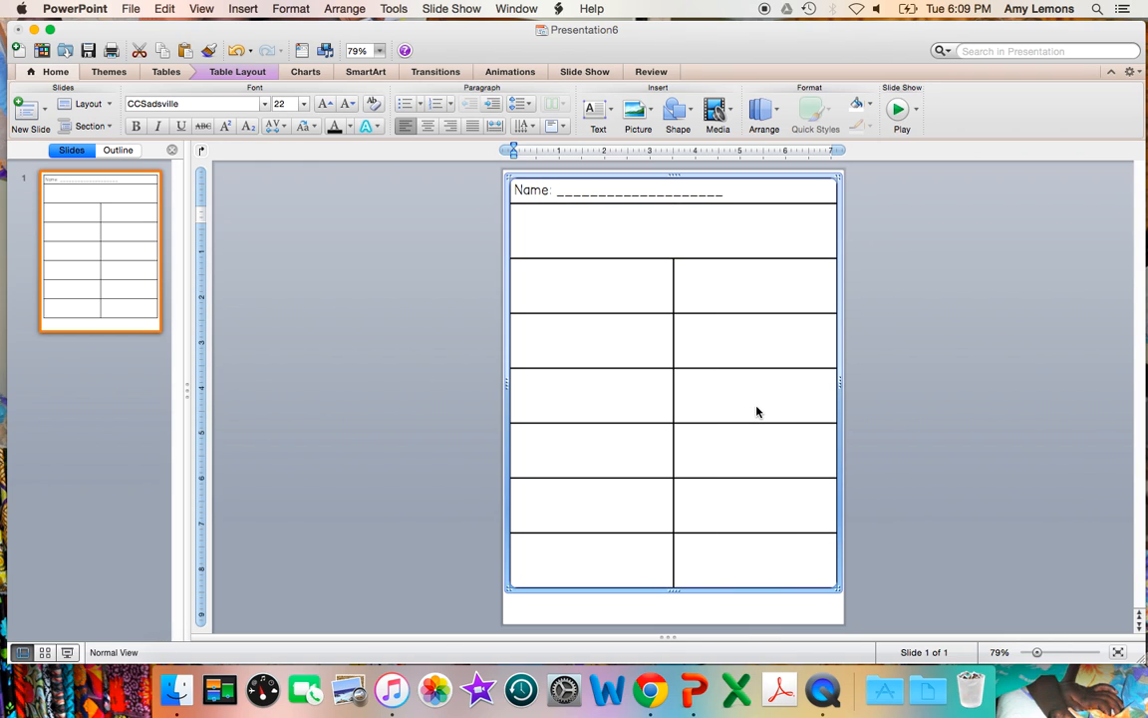
Step: Add the centred title "Math Hunt" at size 32 in the merged second row
left_click(431, 126)
left_click(333, 108)
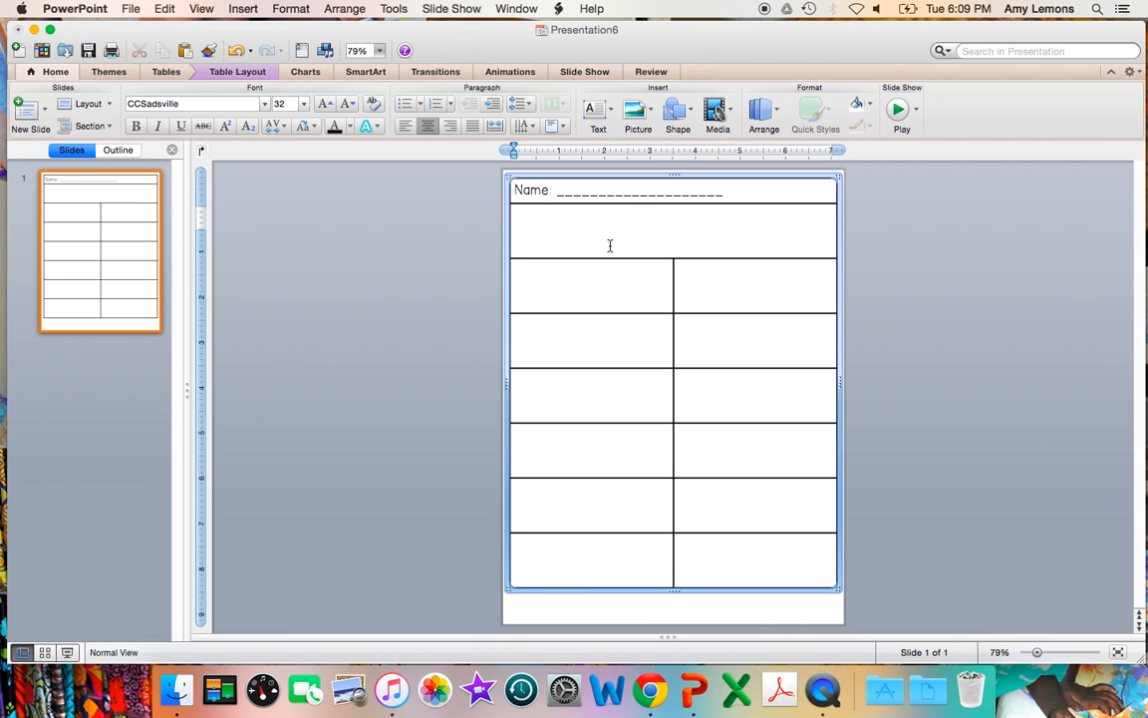
type("Math Hunt")
Step: Change the "Math Hunt" title to the KG Wake Me Up font and enlarge it one increment past size 60
triple_click(633, 239)
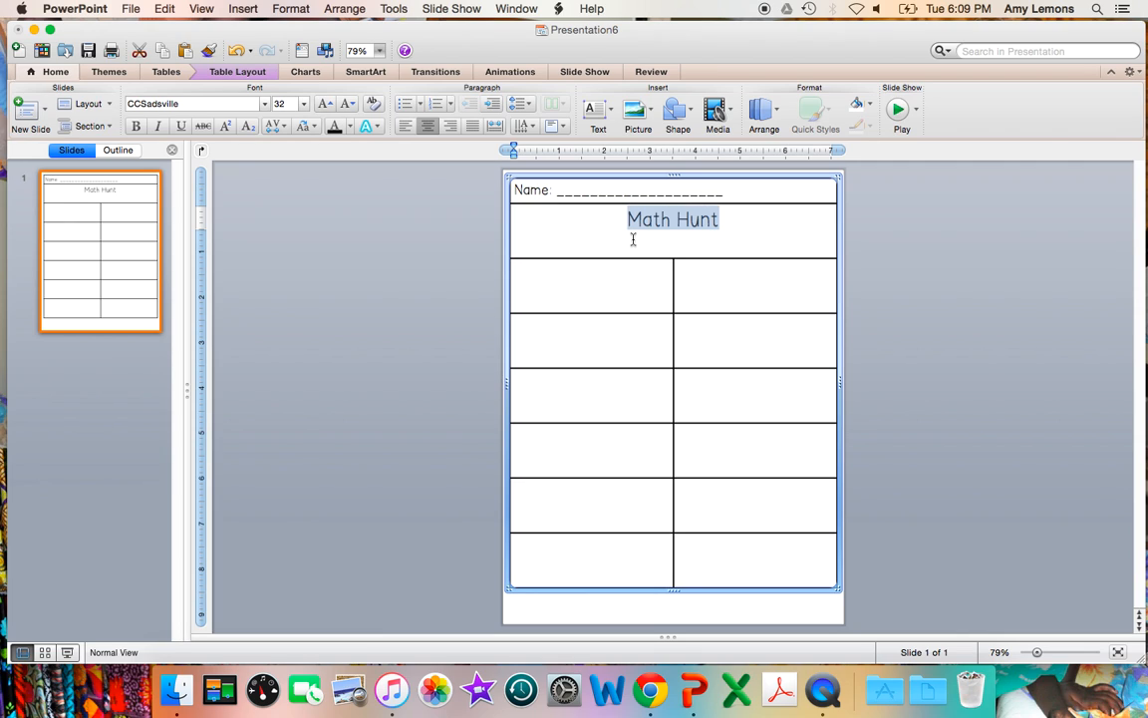
double_click(326, 107)
left_click(196, 102)
type("KG Wake Me Up")
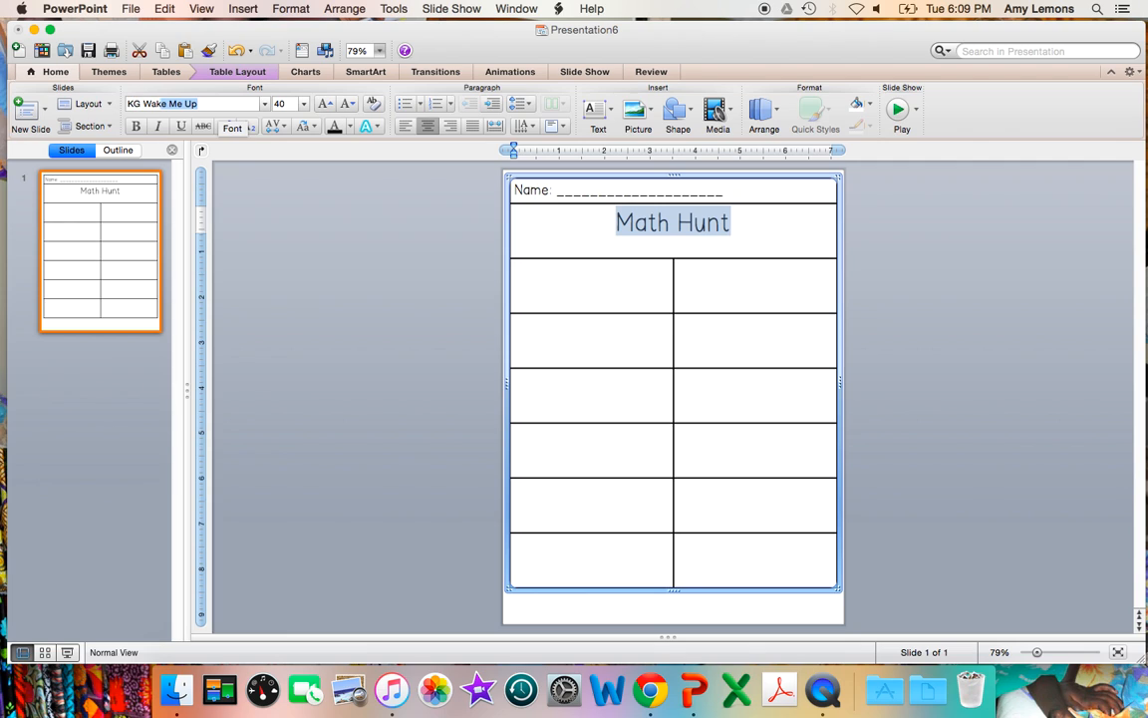
key("Return")
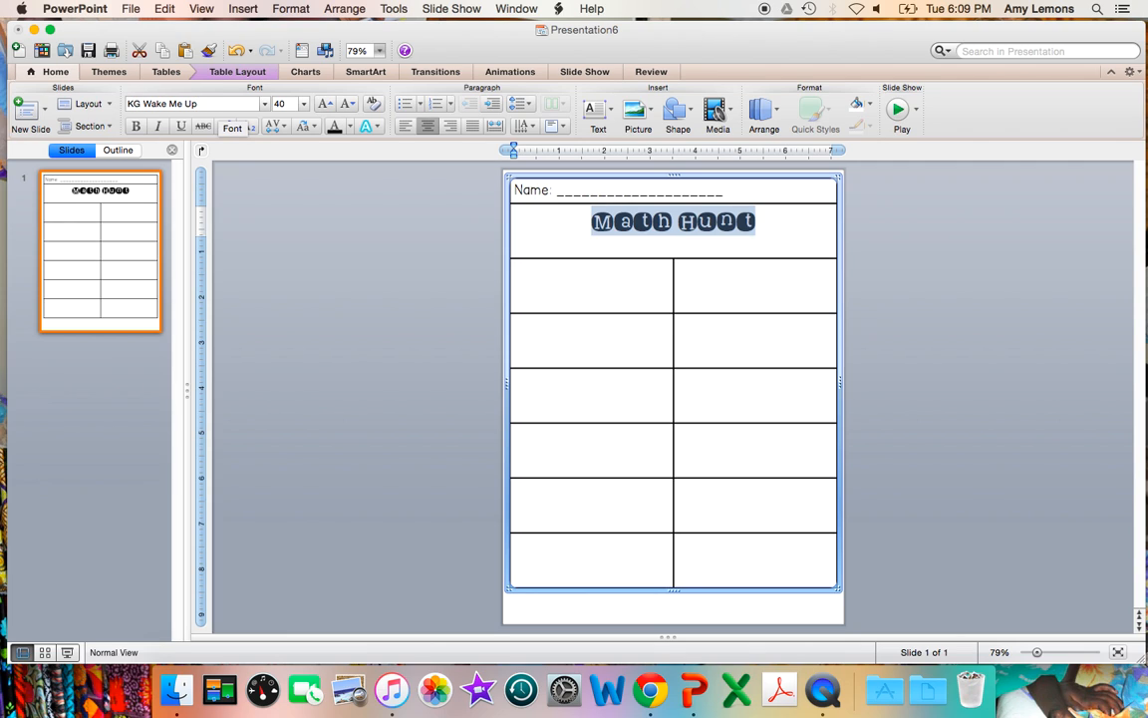
left_click(324, 104)
left_click(324, 105)
left_click(325, 105)
left_click(325, 104)
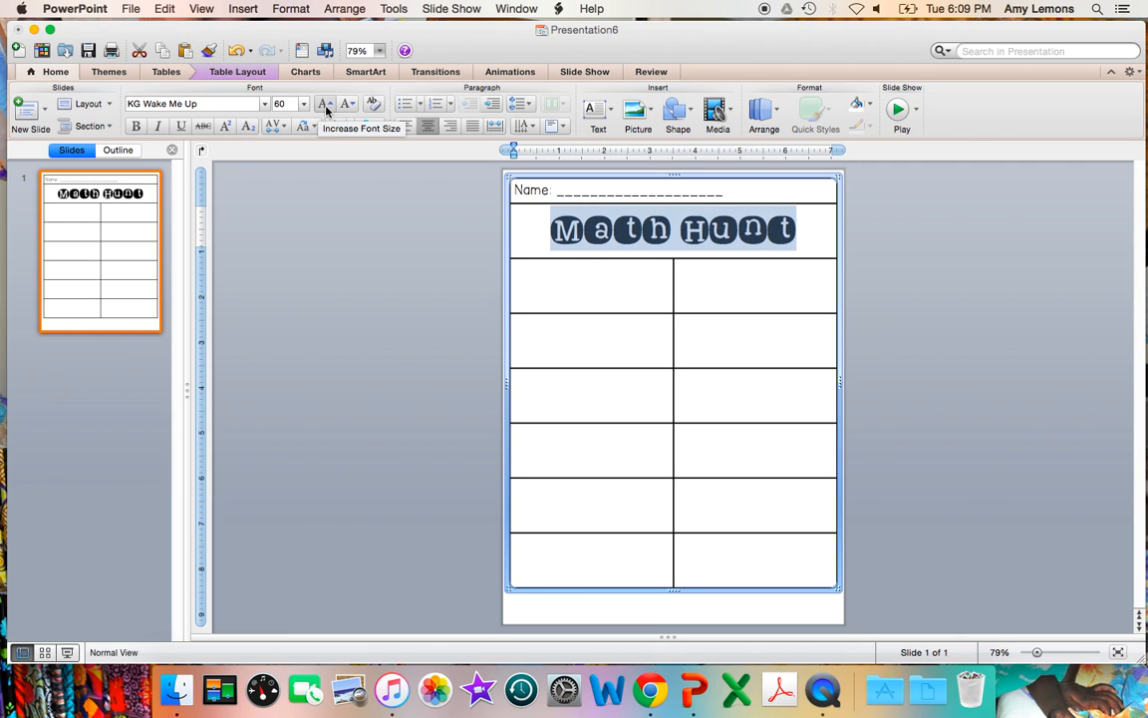
left_click(326, 105)
Step: Align the text of all table cells vertically to the middle
left_click_drag(514, 190, 720, 555)
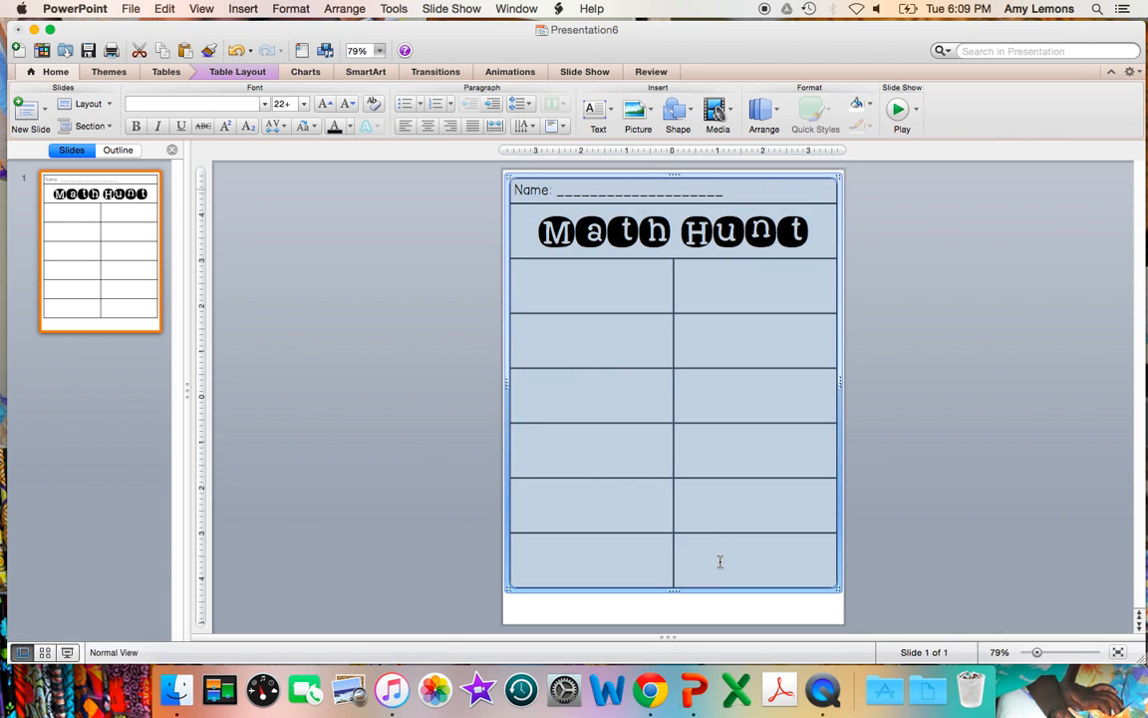
left_click(246, 76)
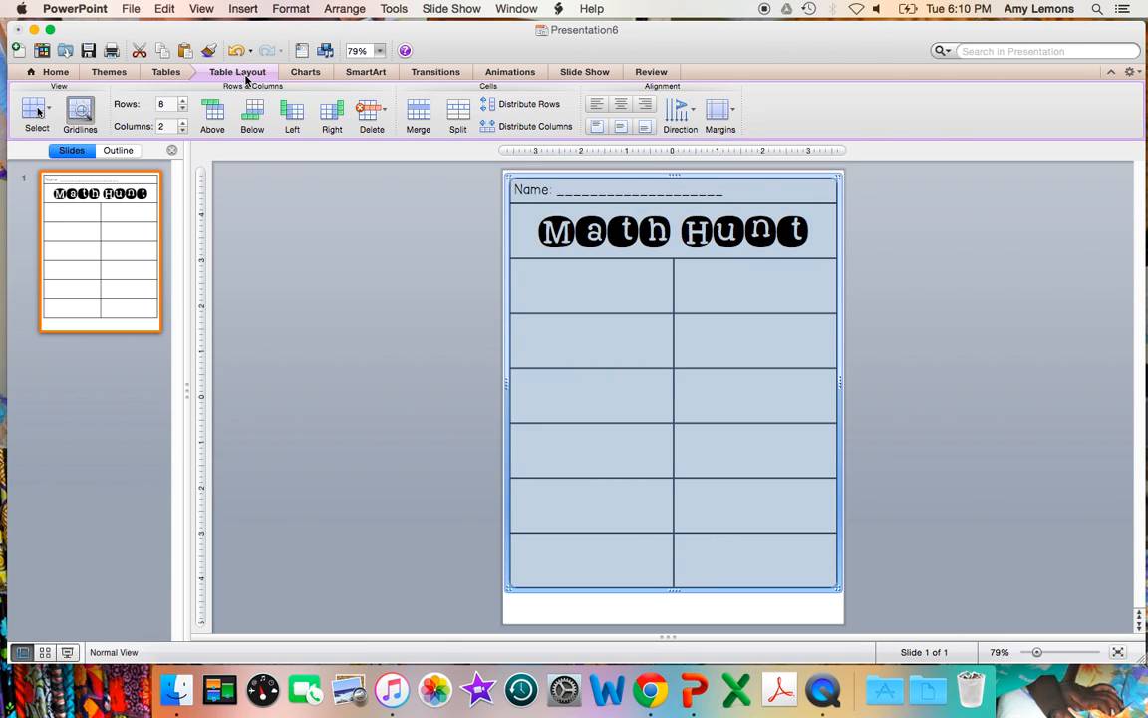
left_click(620, 128)
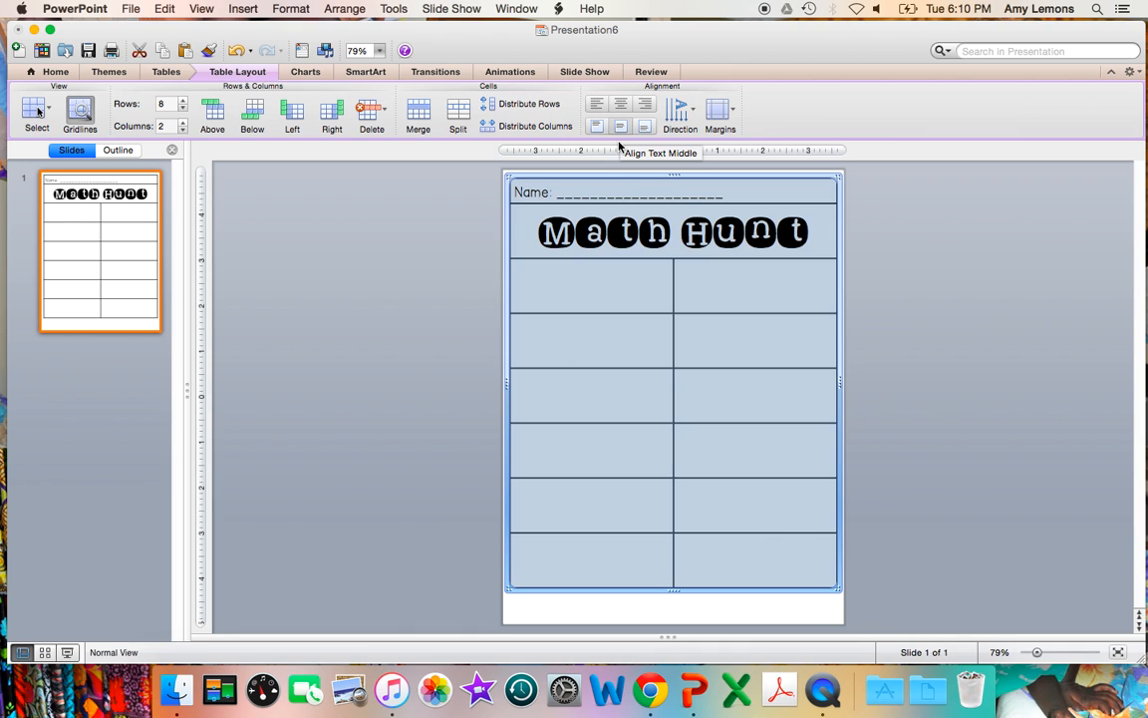
Step: Merge the two cells of the row below the title into one and reduce that row's height
left_click(620, 287)
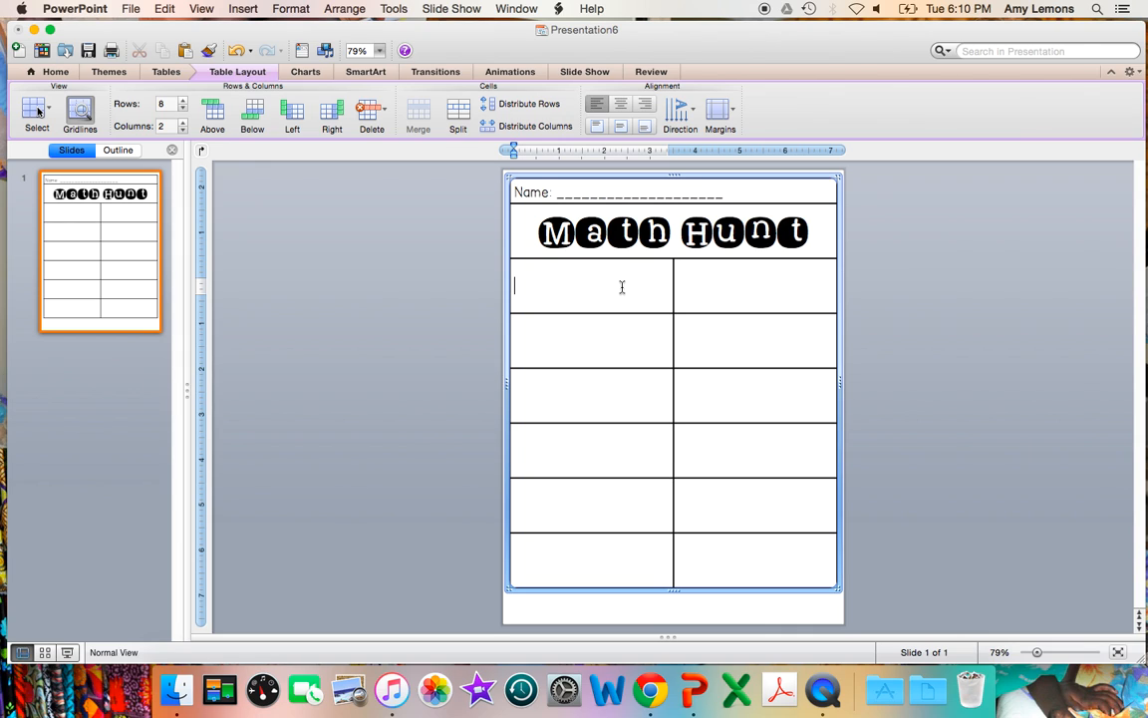
left_click_drag(621, 287, 684, 291)
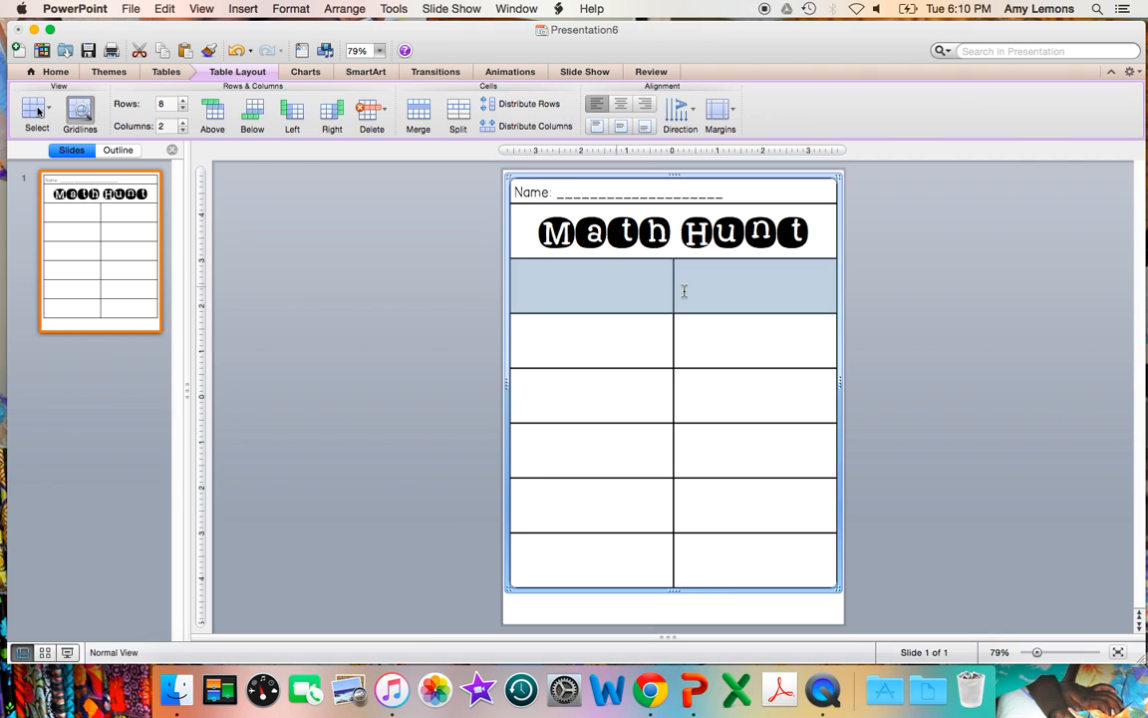
right_click(684, 291)
left_click(732, 461)
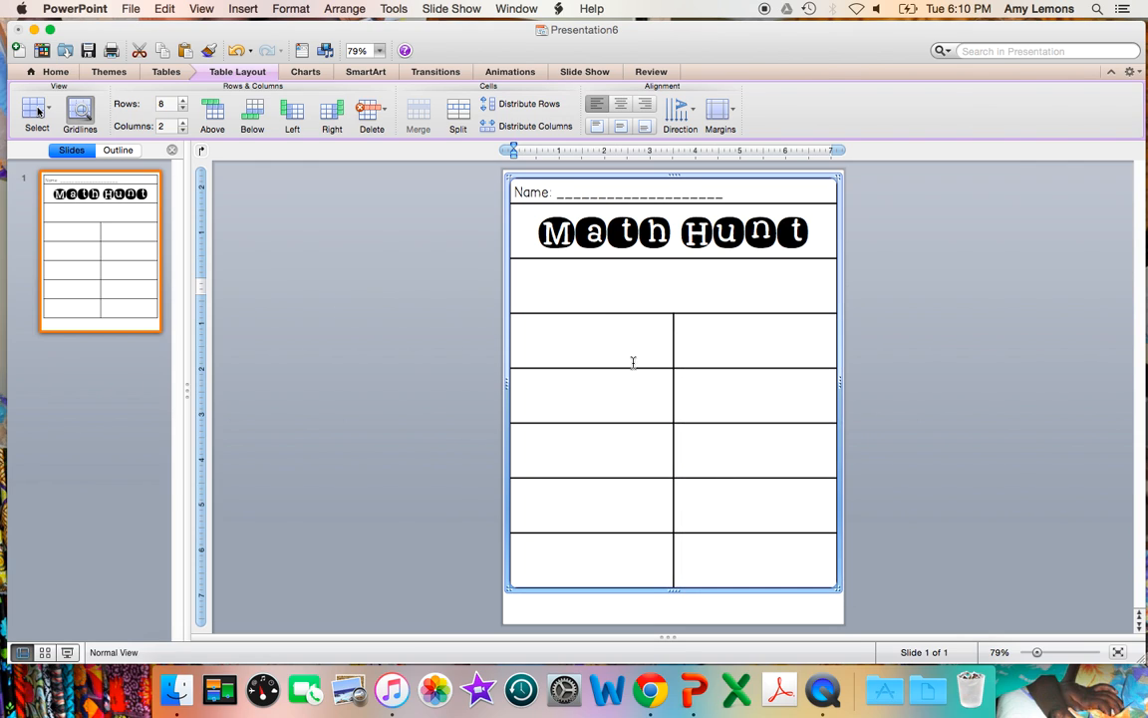
left_click_drag(597, 314, 597, 289)
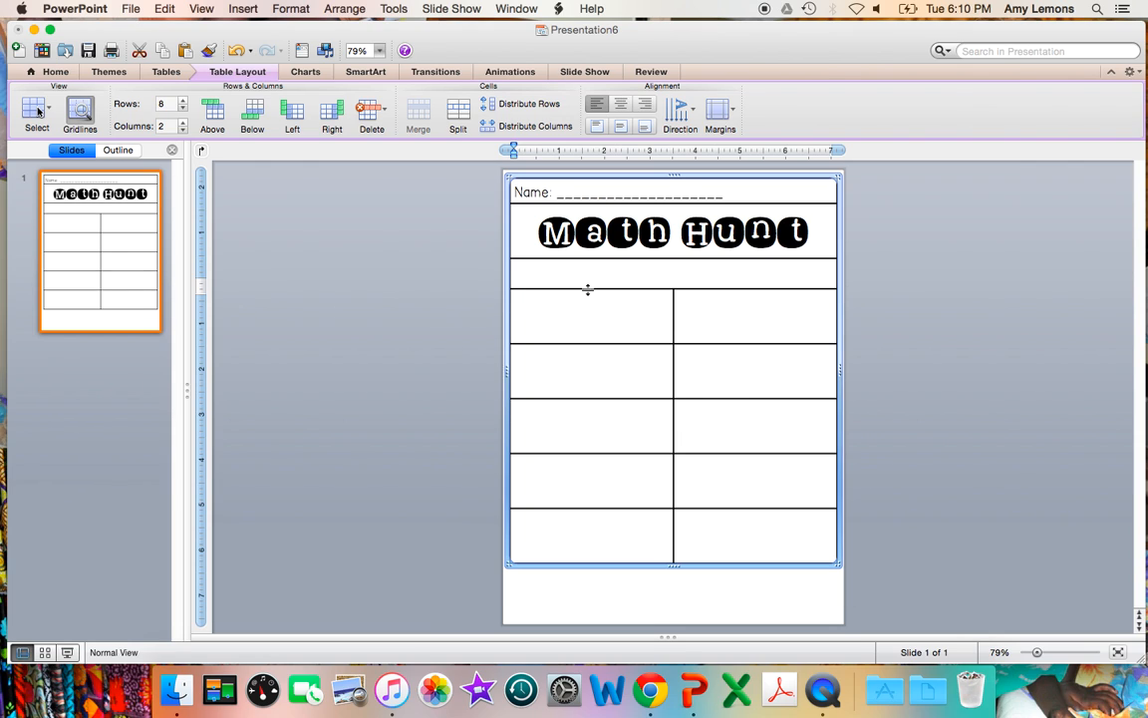
Step: Add the centred instruction "Write the answers to the questions below:" in the merged third row and tighten the row's height
left_click(52, 72)
left_click(429, 127)
left_click(679, 276)
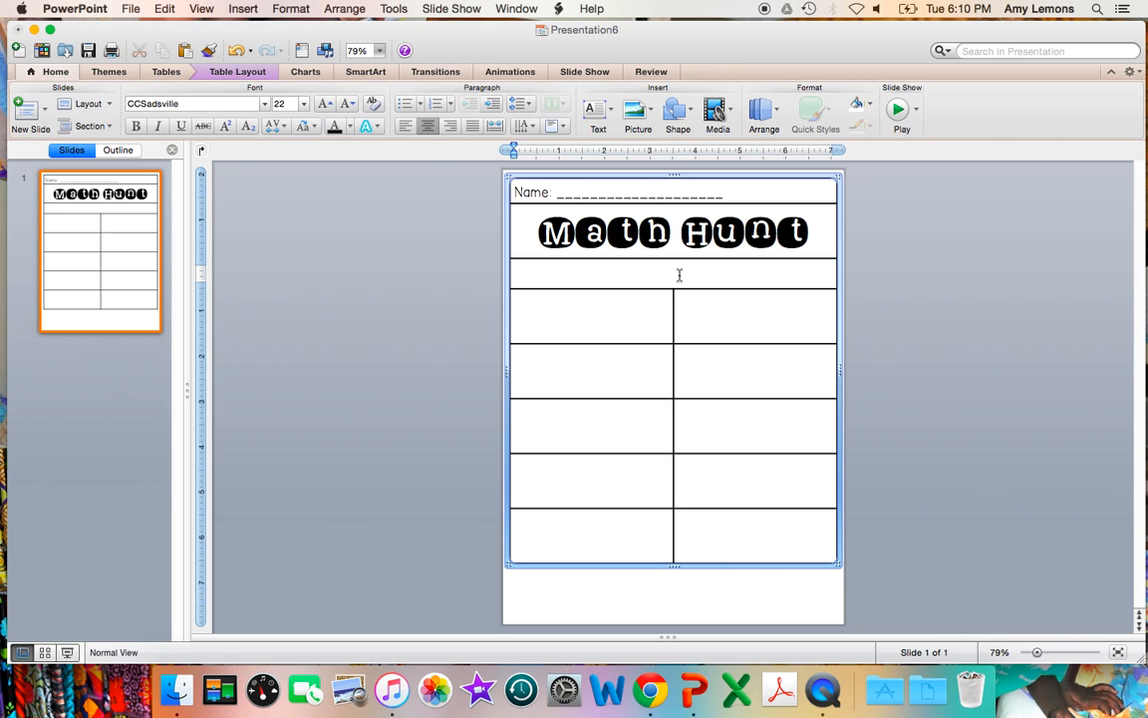
type("Write the answers to ")
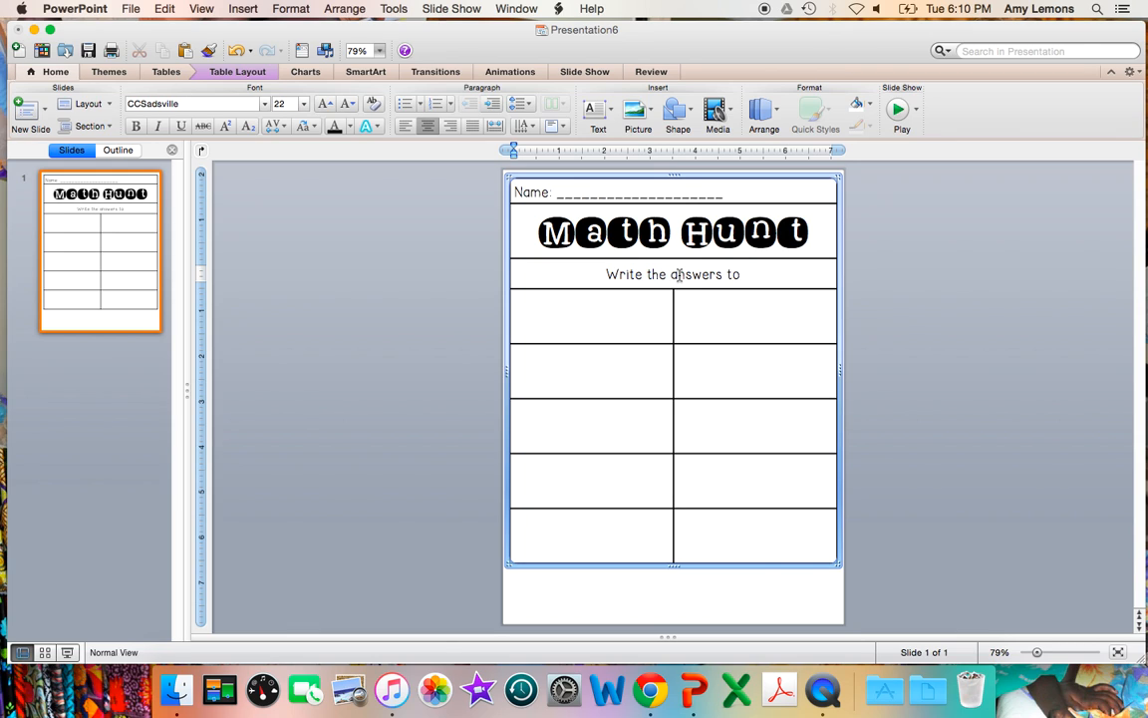
type("the questio")
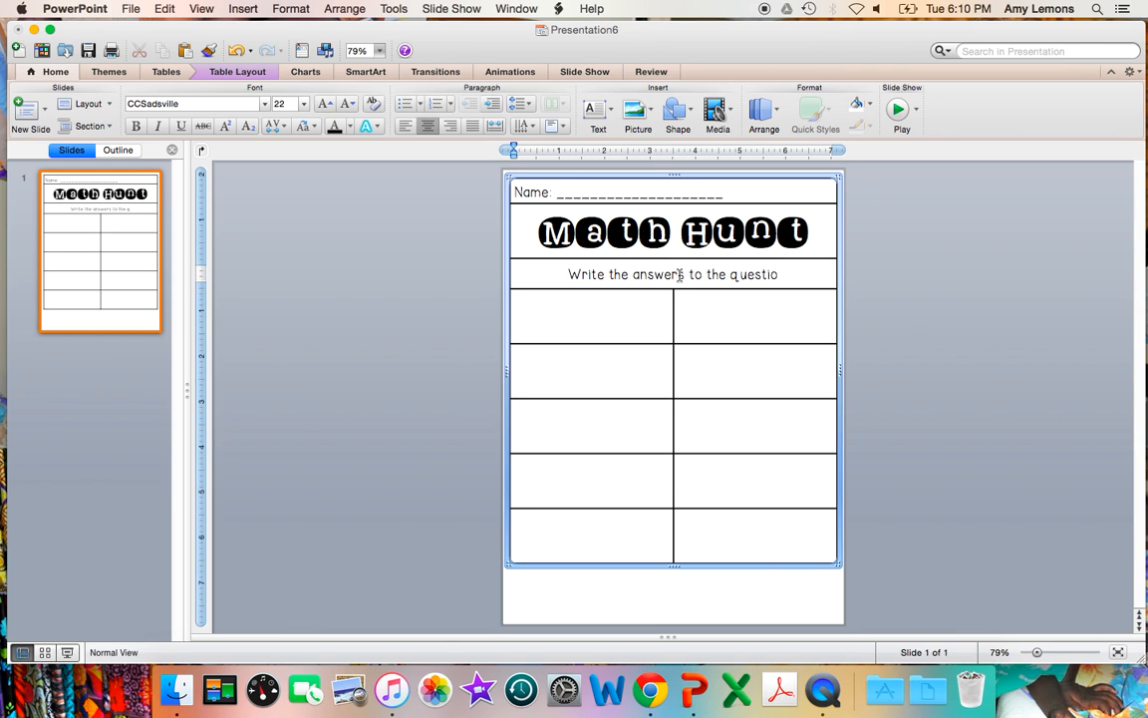
type("ns below.")
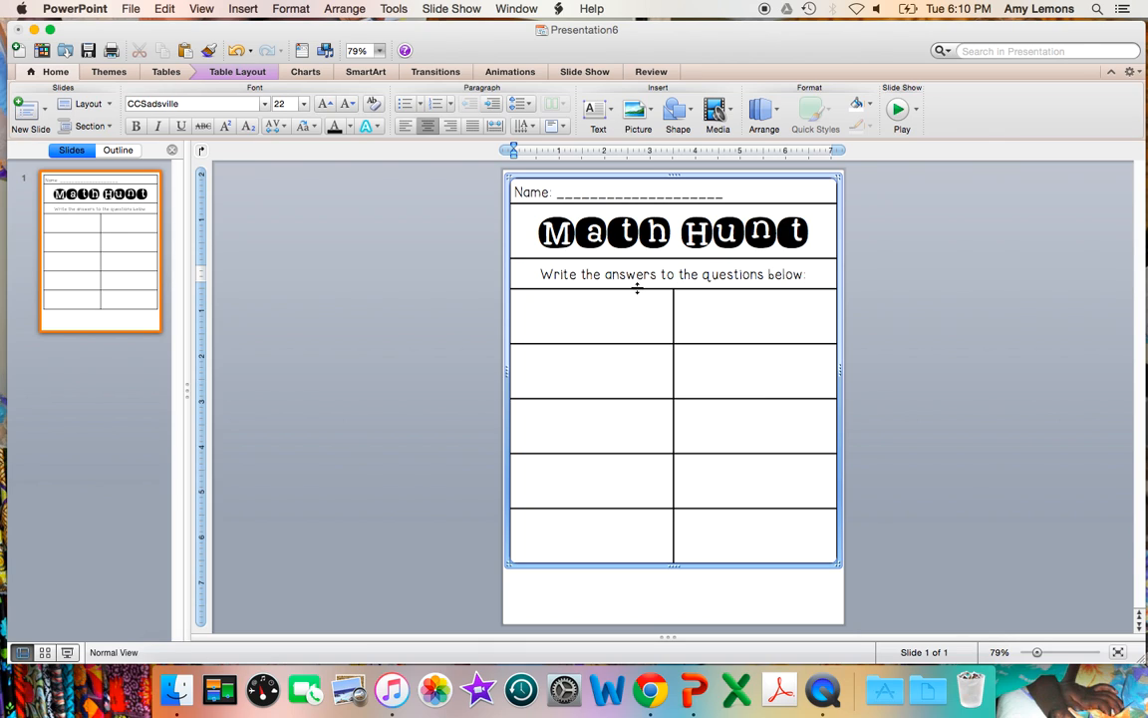
left_click_drag(637, 288, 637, 284)
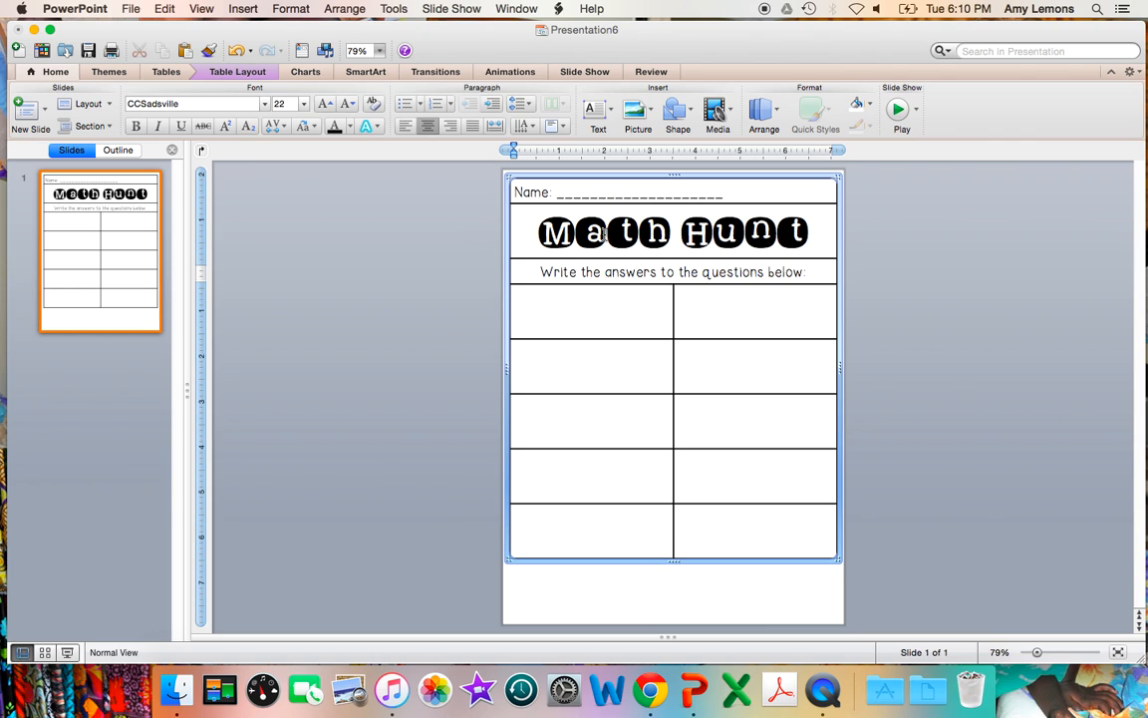
Step: Stretch the table to nearly the bottom of the page and slightly shorten the name and title rows
left_click(601, 317)
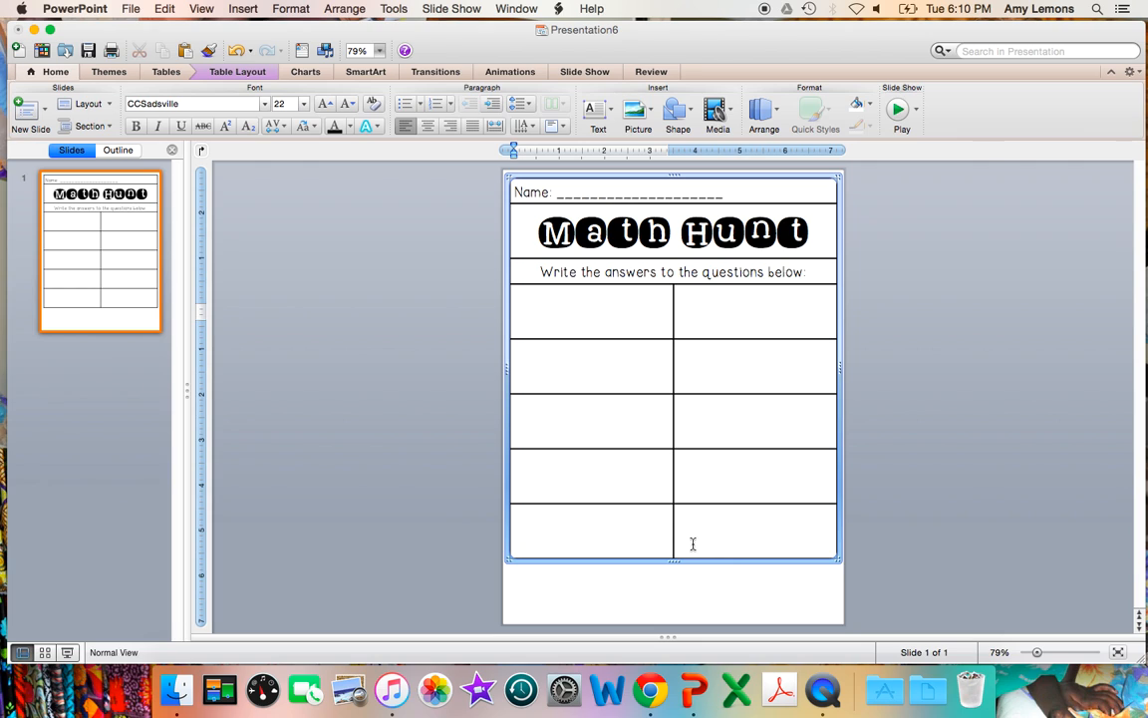
left_click_drag(836, 555, 834, 612)
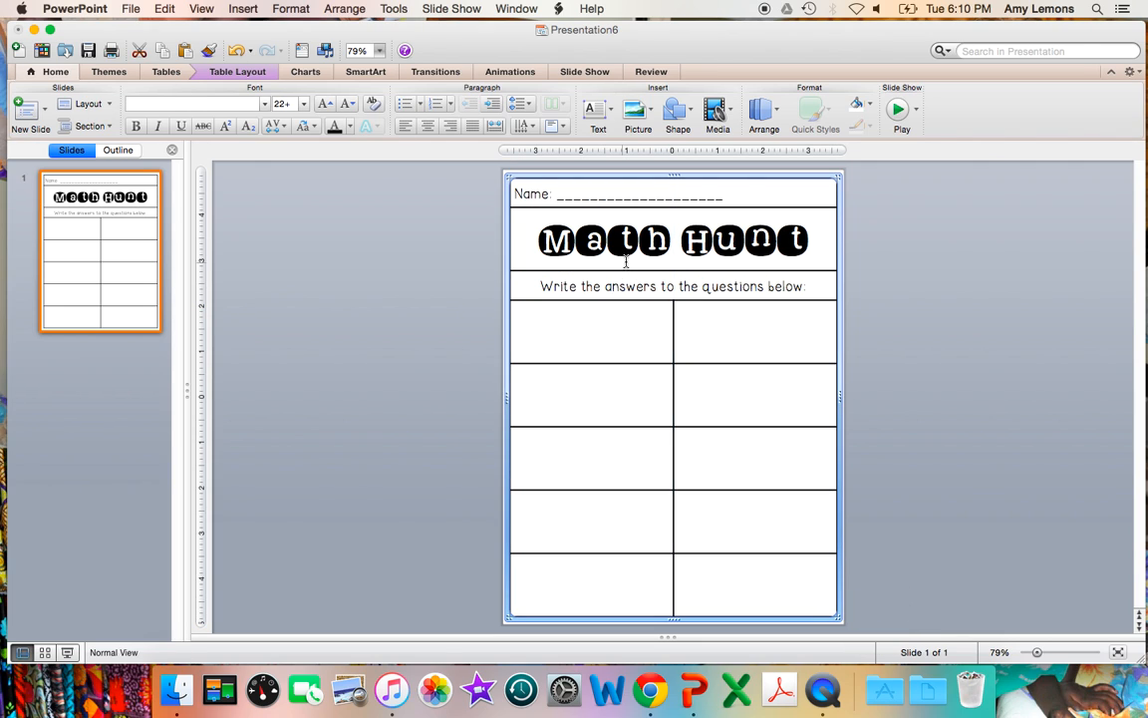
left_click(625, 327)
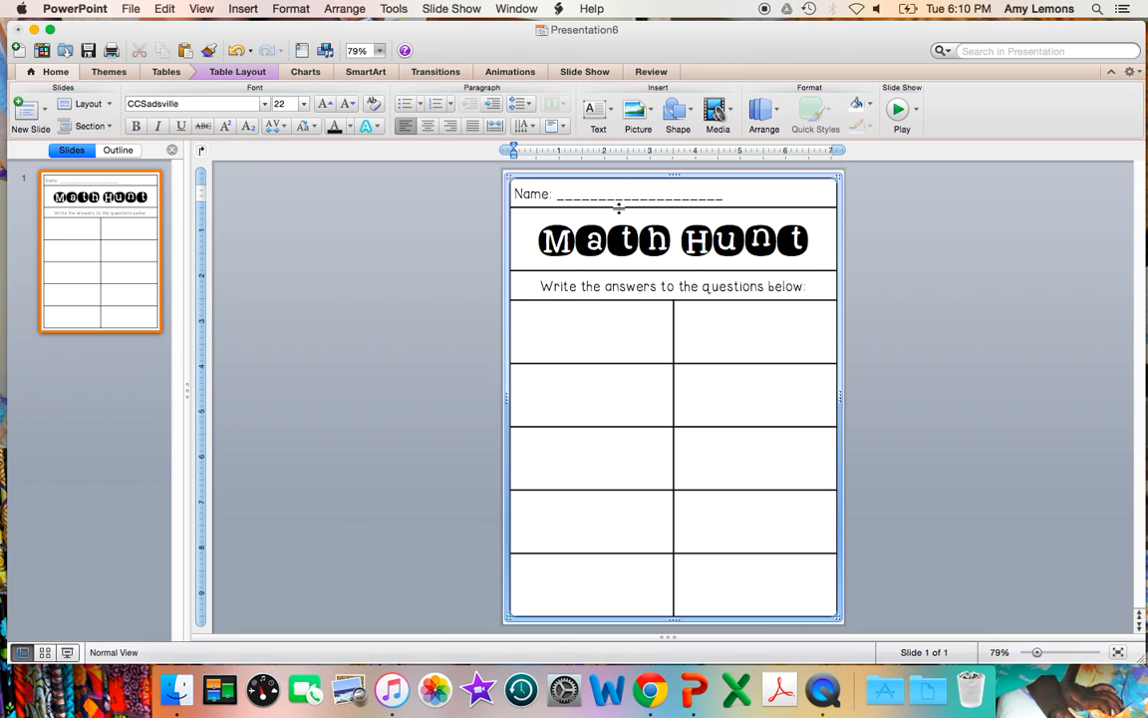
left_click_drag(619, 206, 619, 203)
left_click_drag(619, 266, 619, 258)
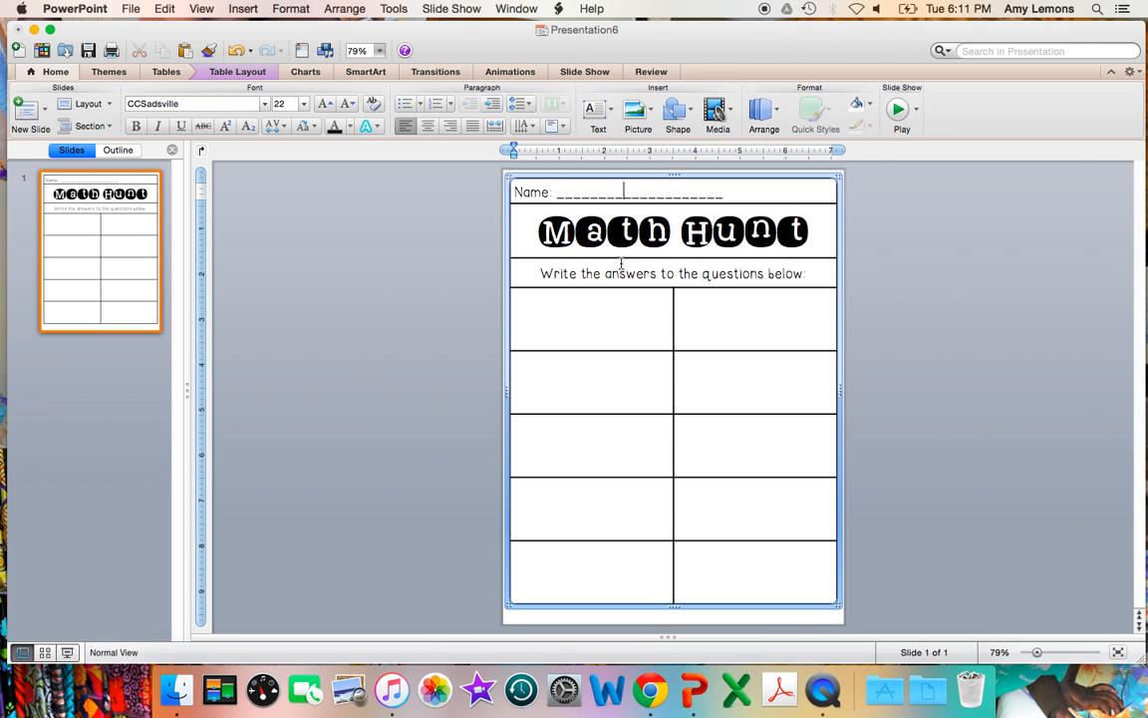
left_click(835, 602)
left_click_drag(835, 603, 836, 616)
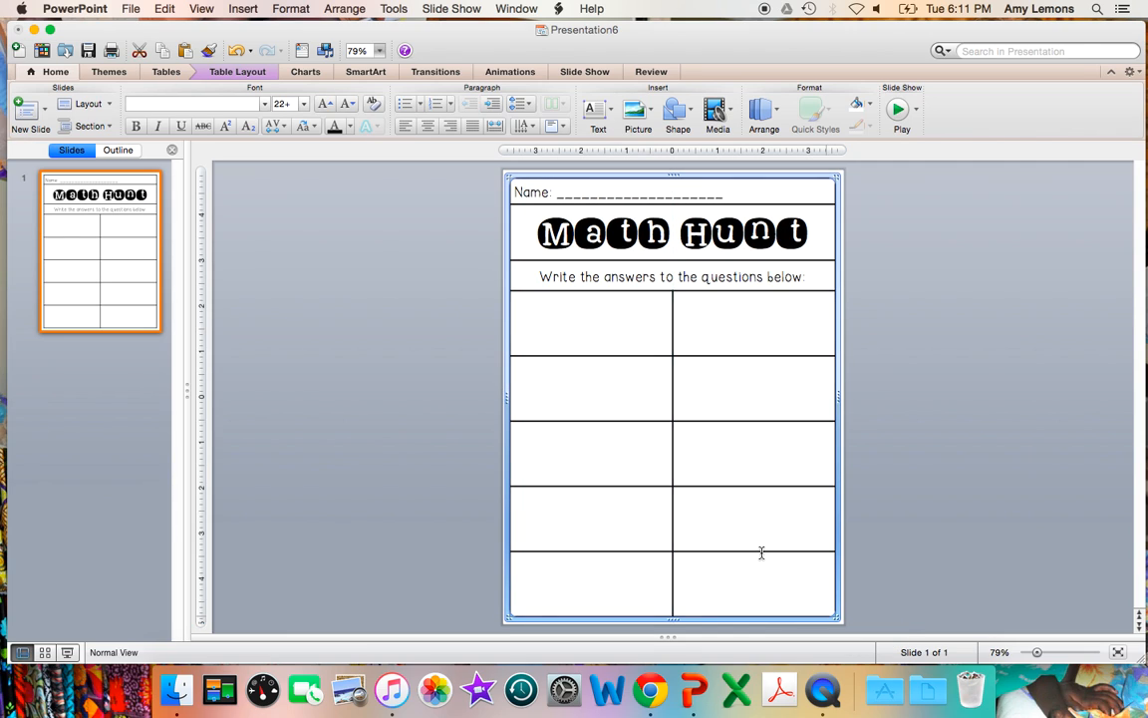
Step: Set all ten empty cells below the instruction row to the KG Wake Me Up font at size 50
mouse_move(620, 322)
left_mouse_down()
mouse_move(727, 512)
mouse_move(734, 578)
left_mouse_up()
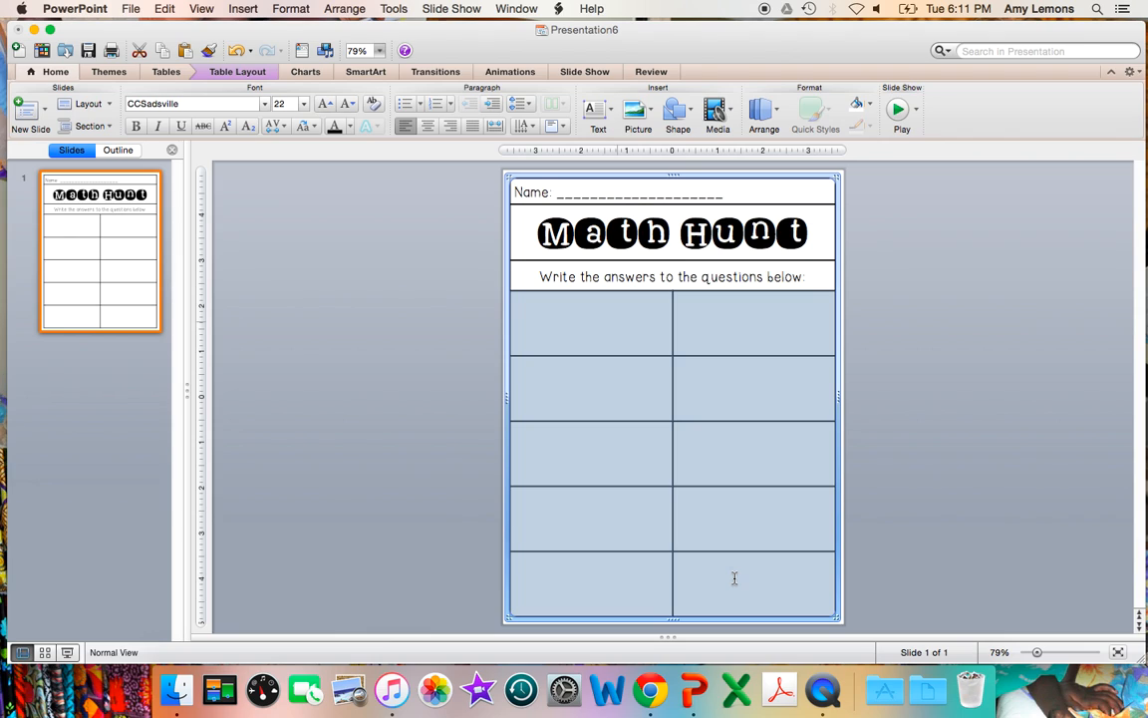
double_click(245, 106)
type("KG Wake Me Up")
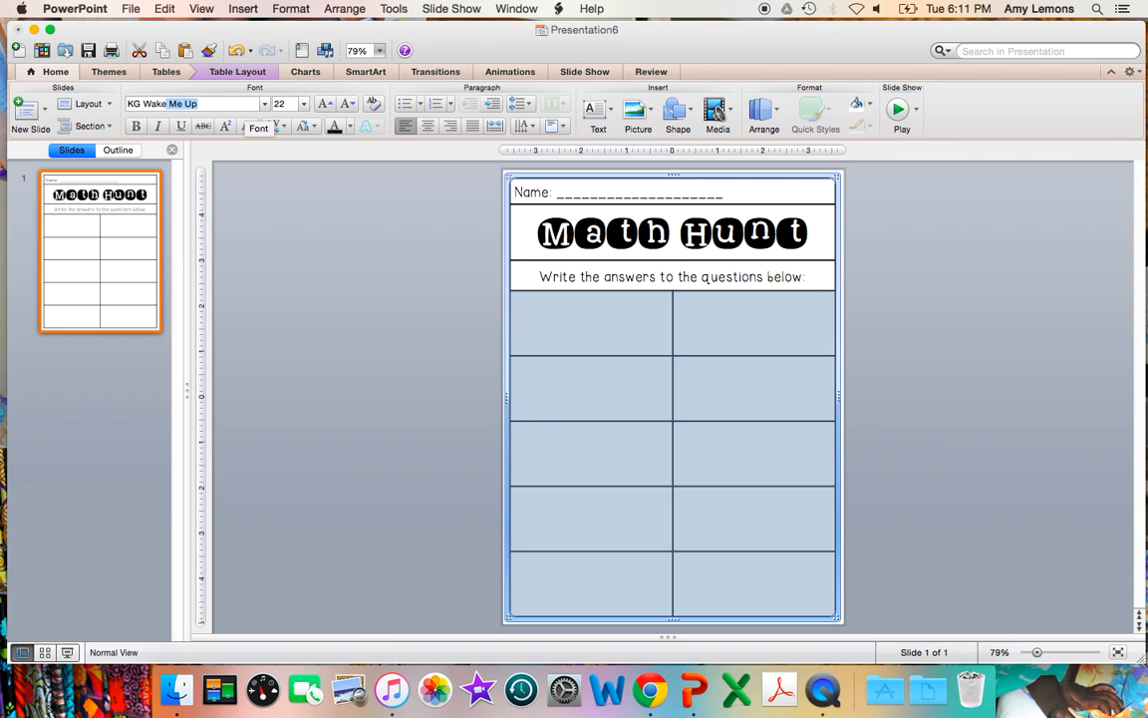
key("Return")
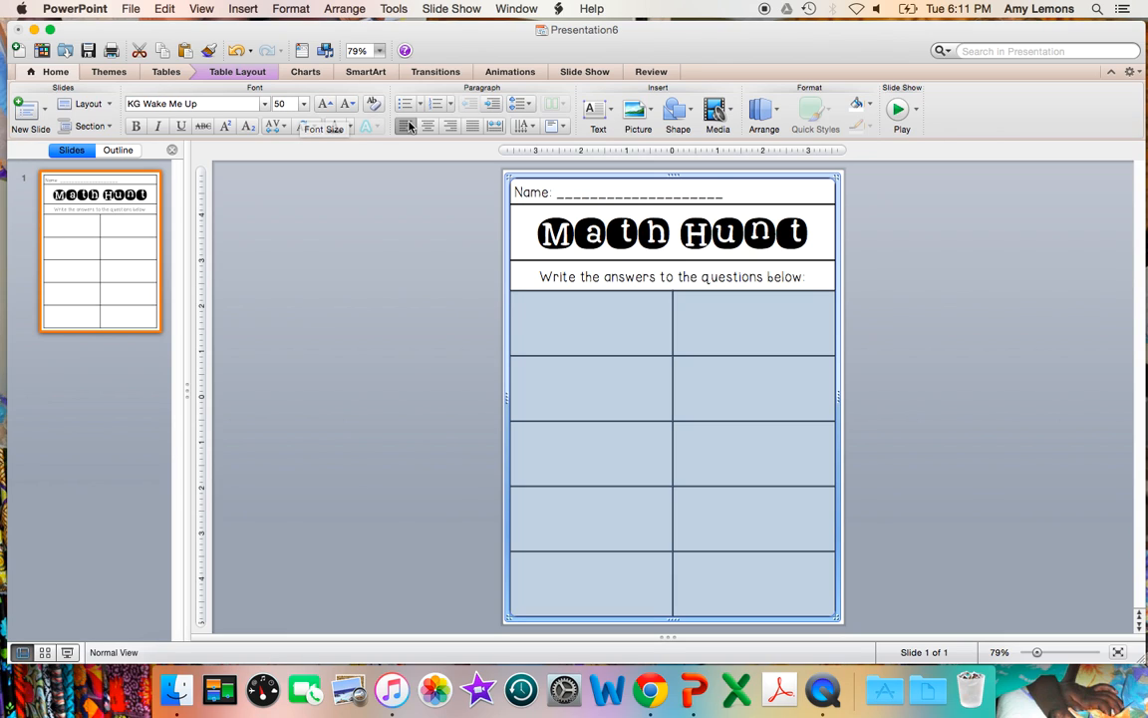
Step: Label the five cells of the first column with the capital letters A to E, from the upper cell downwards
left_click(548, 342)
type("a")
key("BackSpace")
type("A")
key("Down")
type("B")
key("Down")
type("C")
key("Down")
type("D")
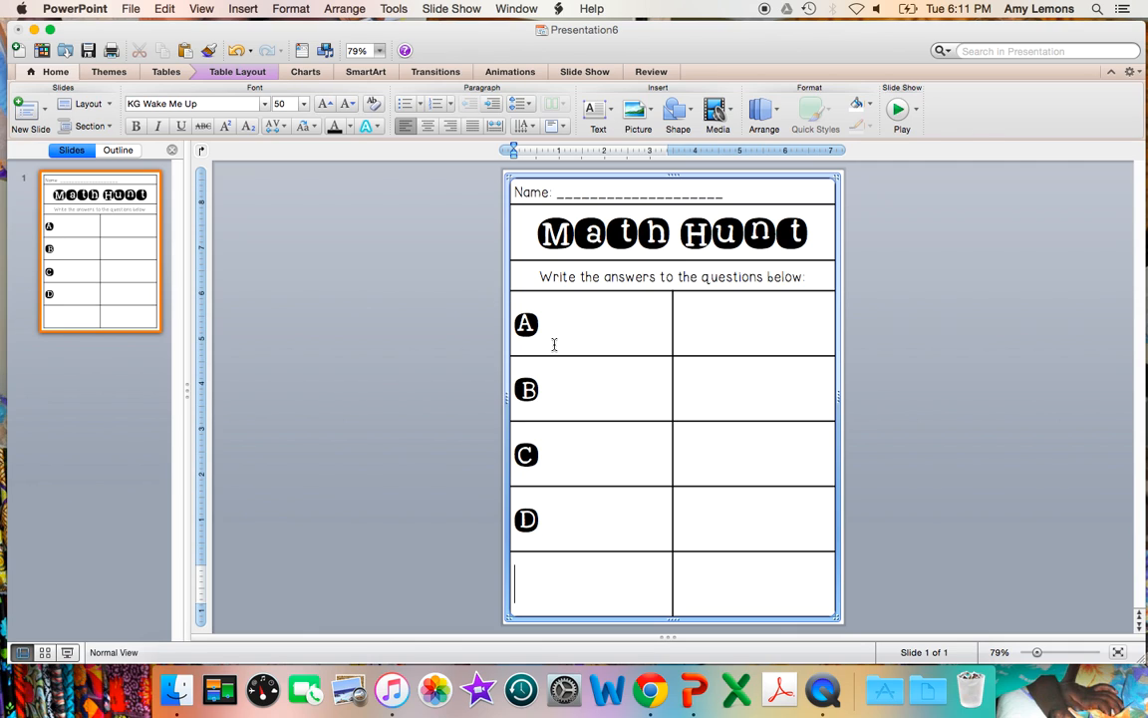
key("Down")
type("E")
Step: Label the five cells of the second column with the capital letters F to J, from the upper cell downwards
key("Down")
left_click(700, 318)
type("E")
key("Down")
left_click(701, 329)
key("BackSpace")
type("F")
left_click(700, 379)
type("G")
left_click(699, 455)
type("H")
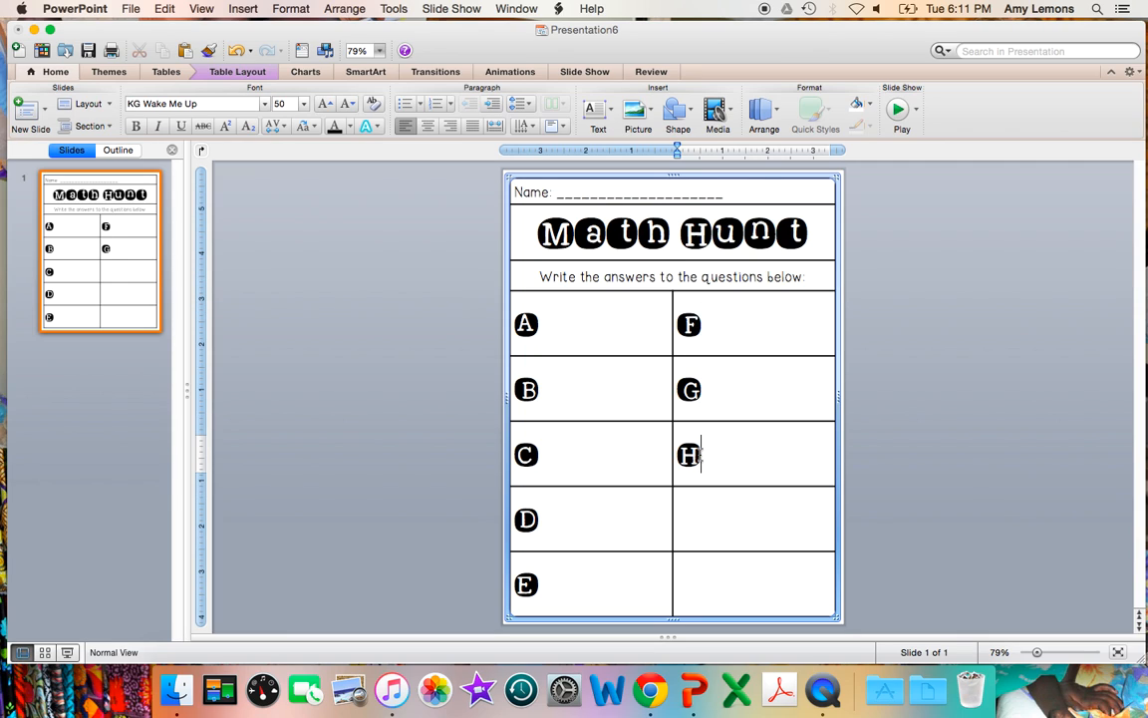
left_click(700, 528)
type("I")
left_click(696, 573)
type("J")
left_click(408, 481)
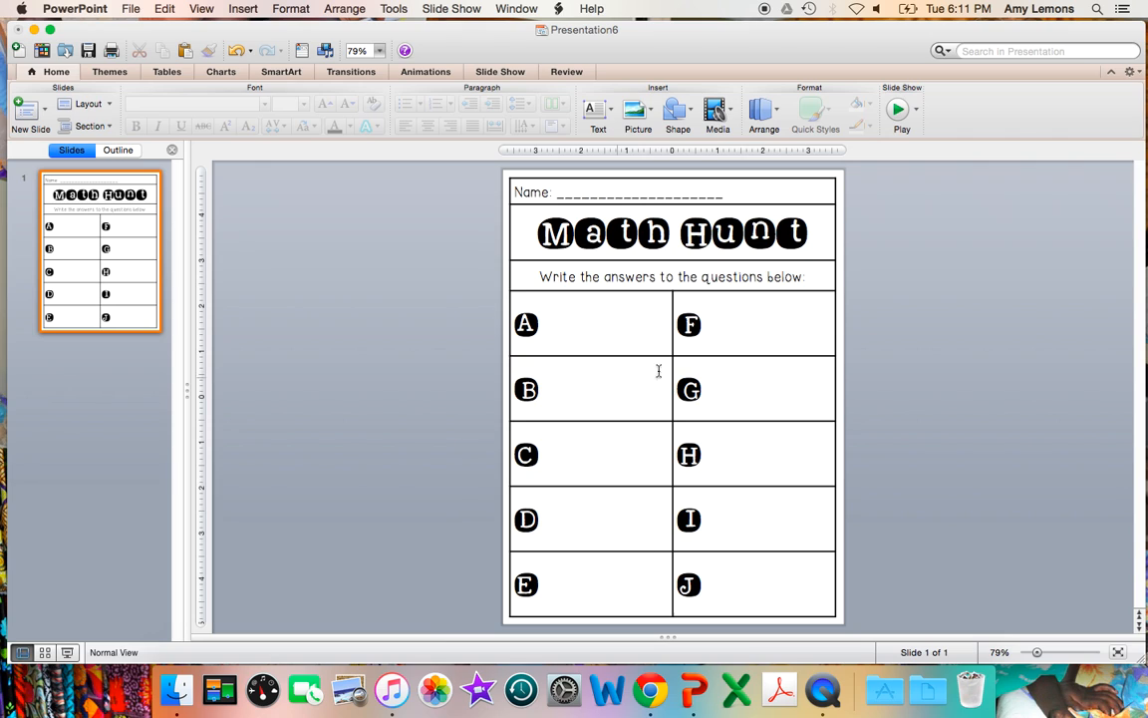
Step: Remove all borders from the name, title and instruction rows
left_click(531, 192)
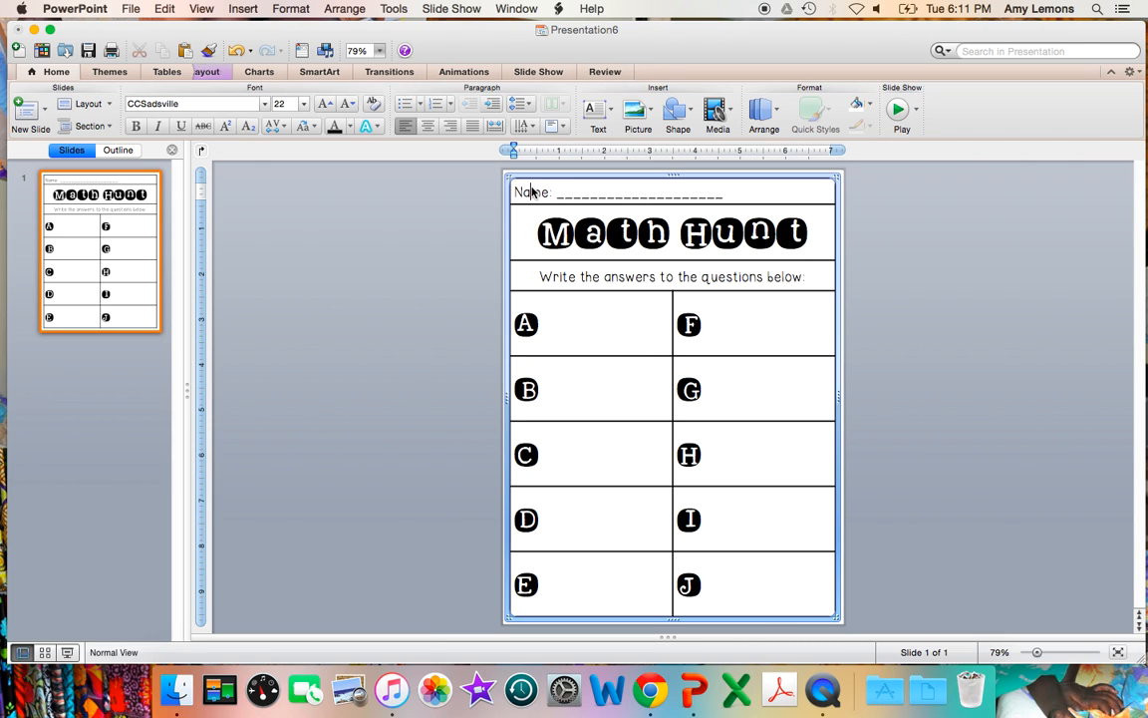
left_click_drag(530, 191, 558, 227)
left_click_drag(634, 270, 635, 266)
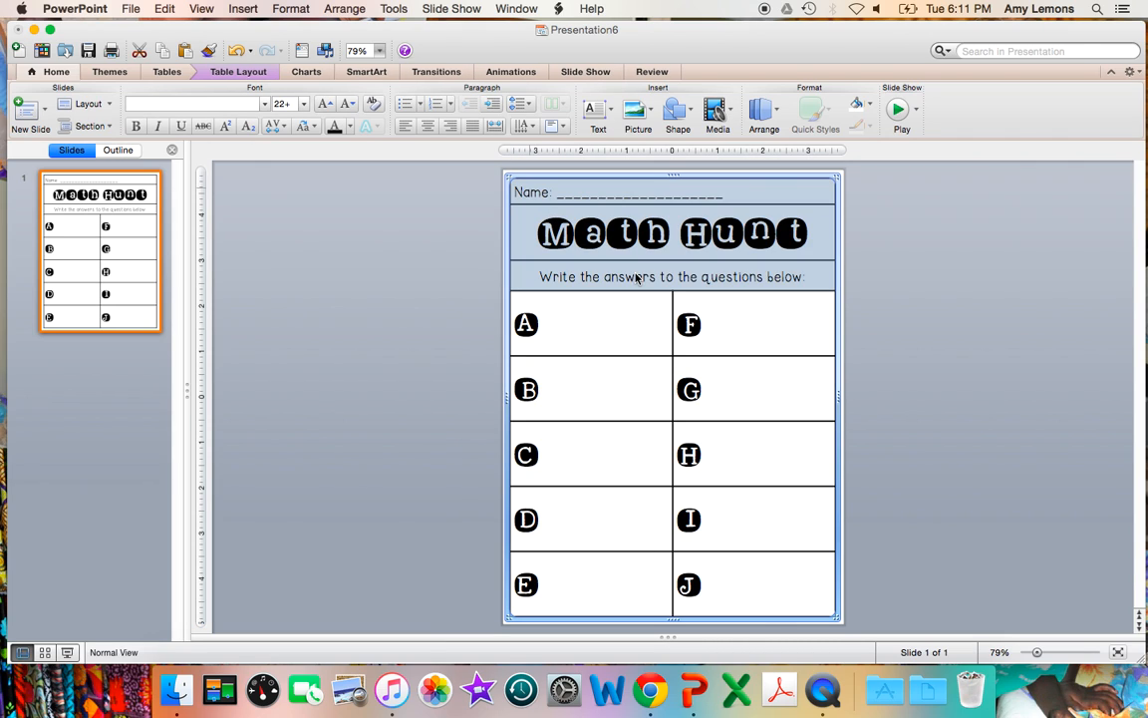
left_click(168, 71)
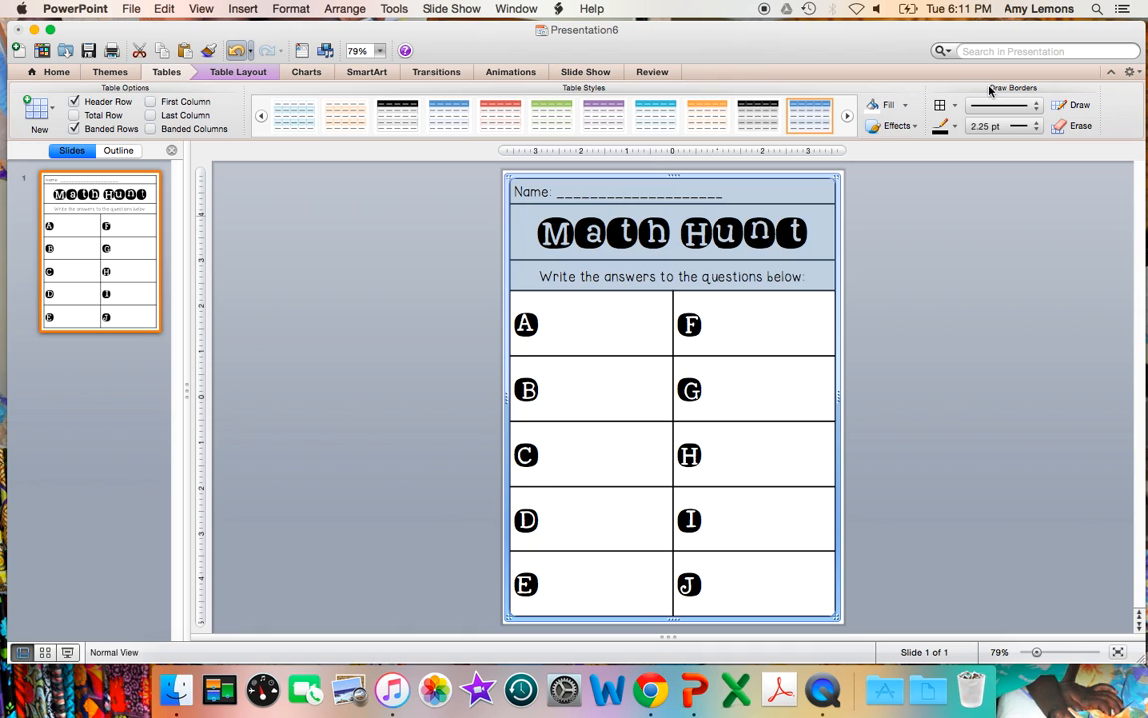
left_click(952, 105)
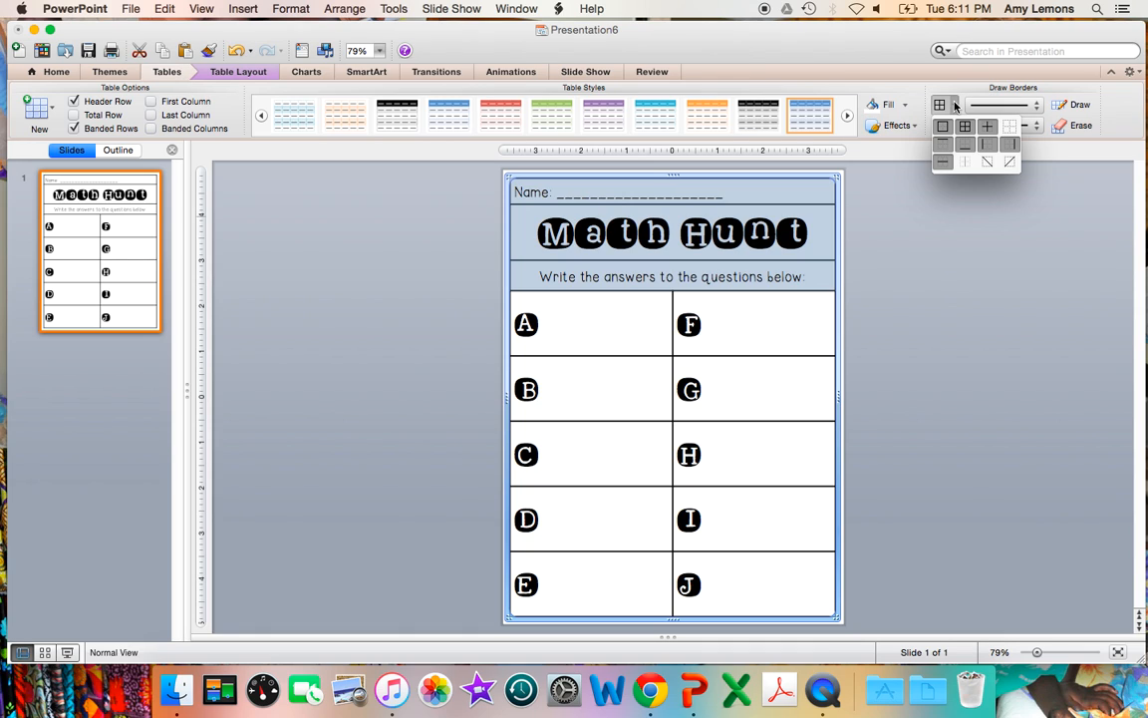
left_click(1009, 136)
left_click(956, 297)
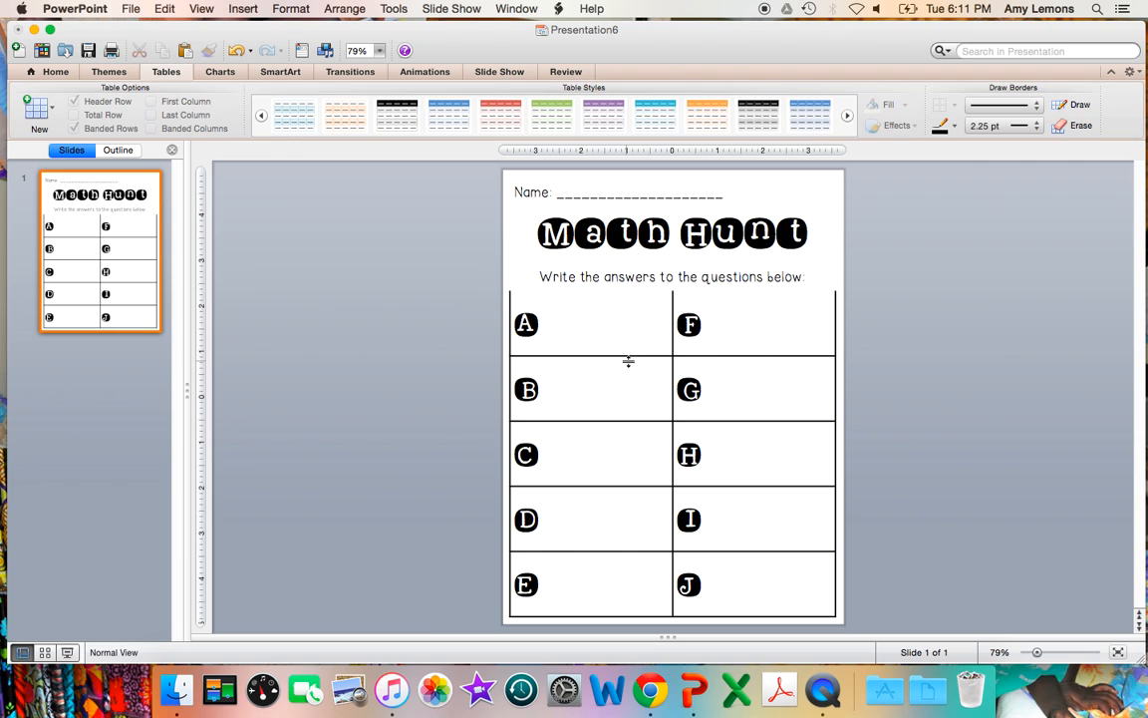
Step: Restore the border line along the upper edge of the row containing A and F
left_click_drag(609, 336, 715, 341)
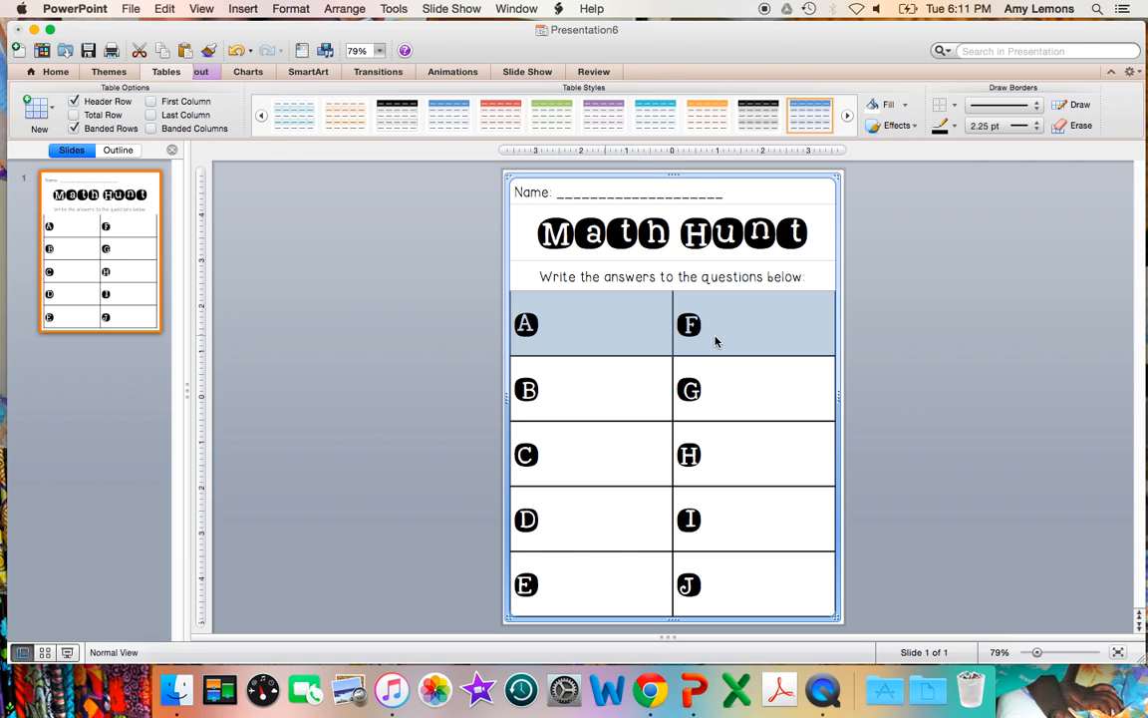
left_click(952, 104)
left_click(977, 142)
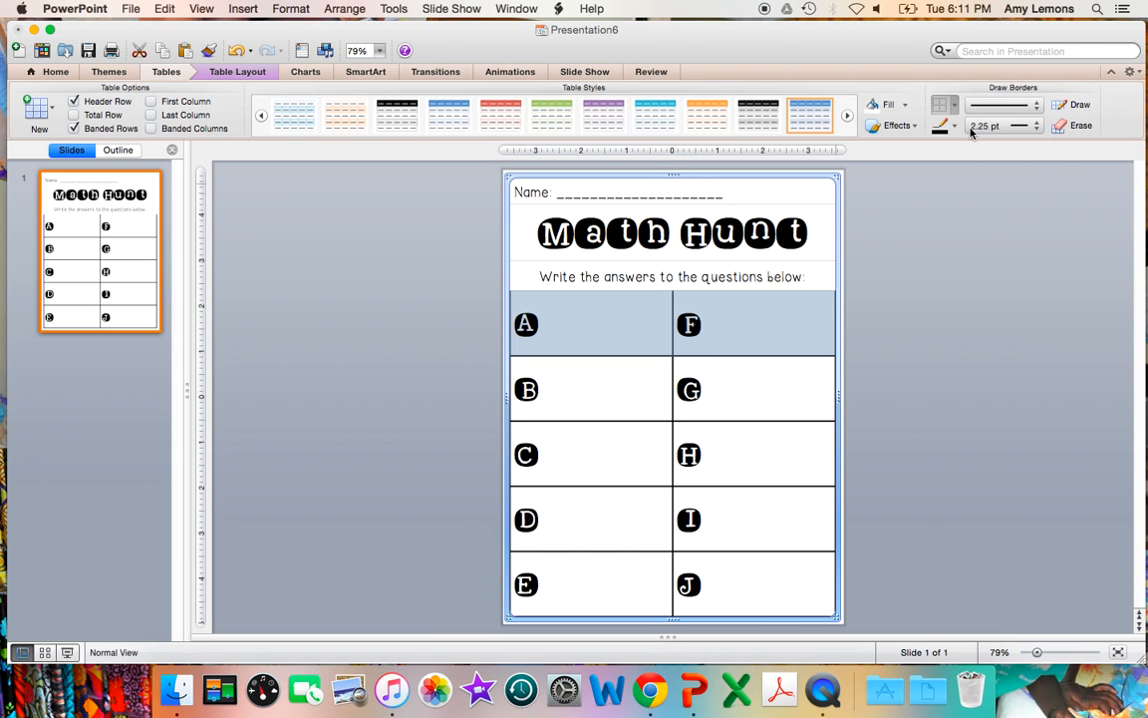
left_click(902, 278)
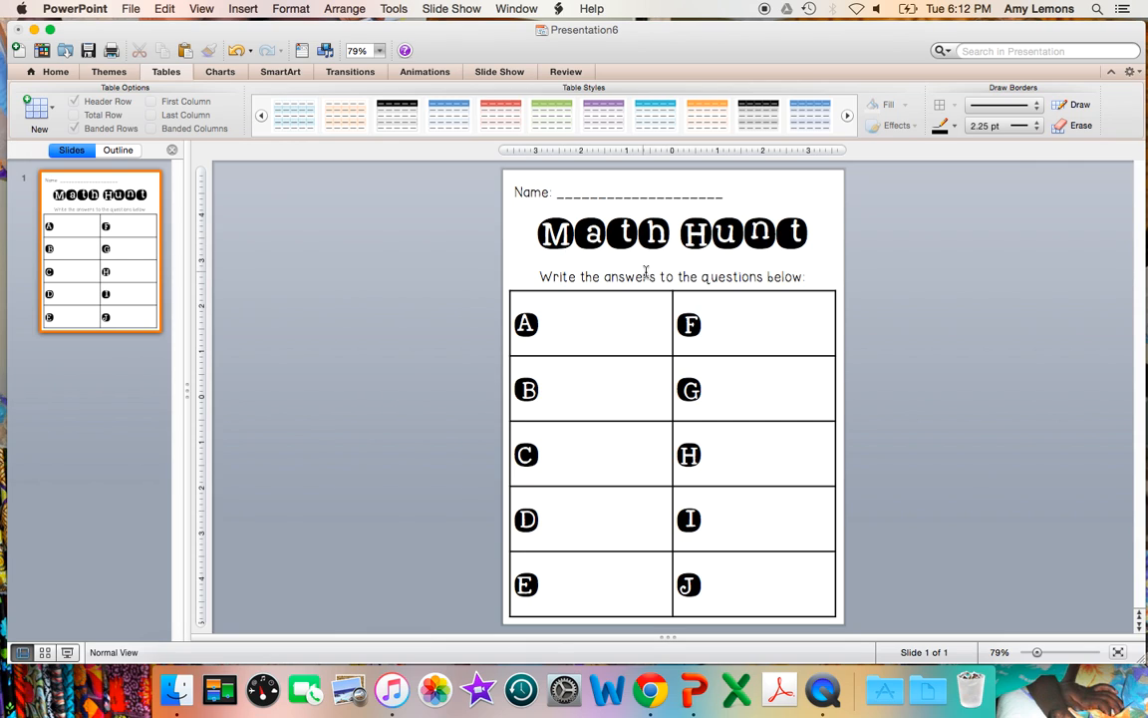
Step: Enlarge the "Math Hunt" title by one font size increment
triple_click(633, 233)
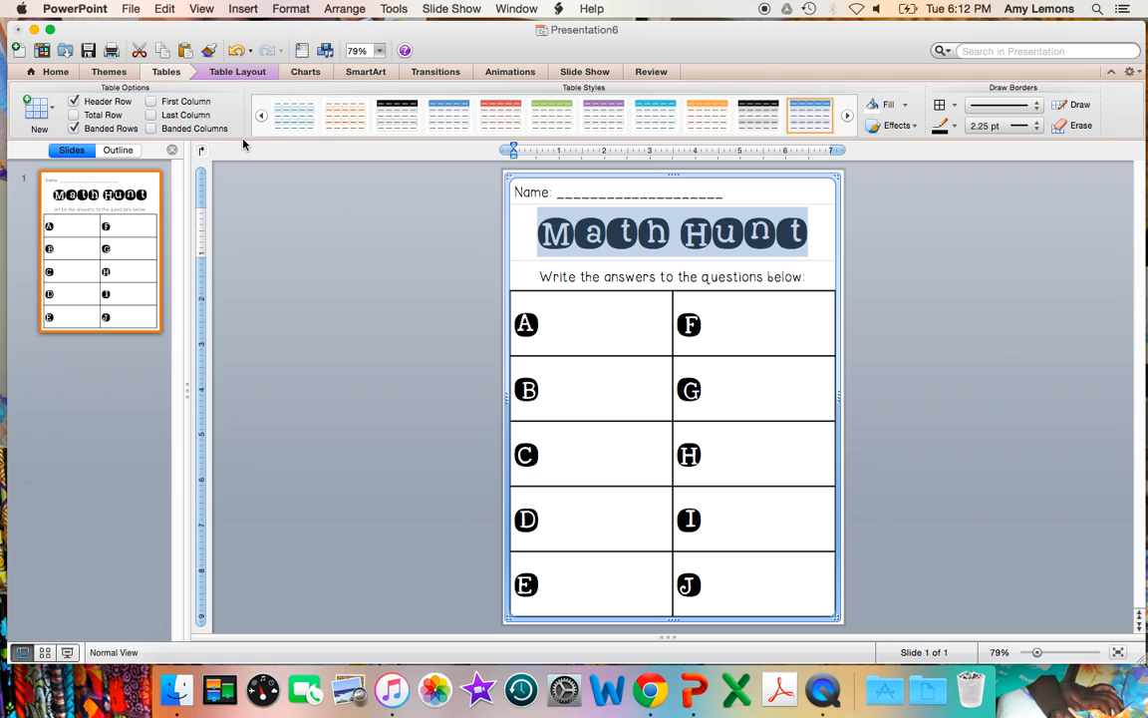
left_click(57, 72)
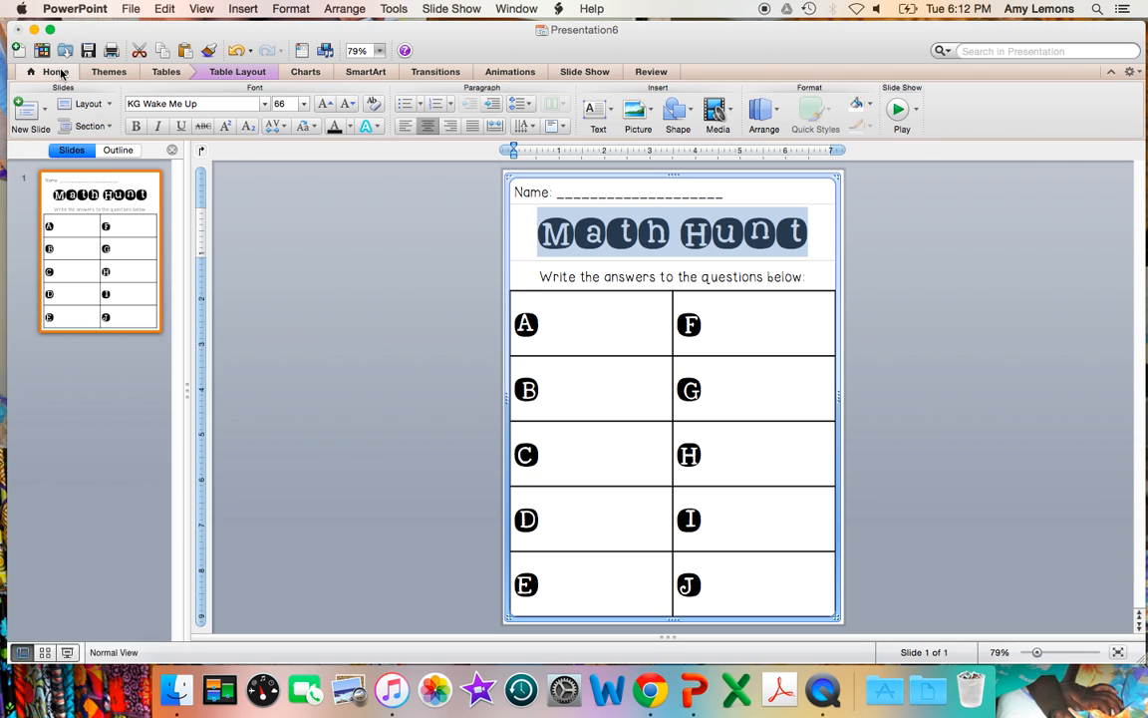
left_click(328, 104)
left_click(377, 252)
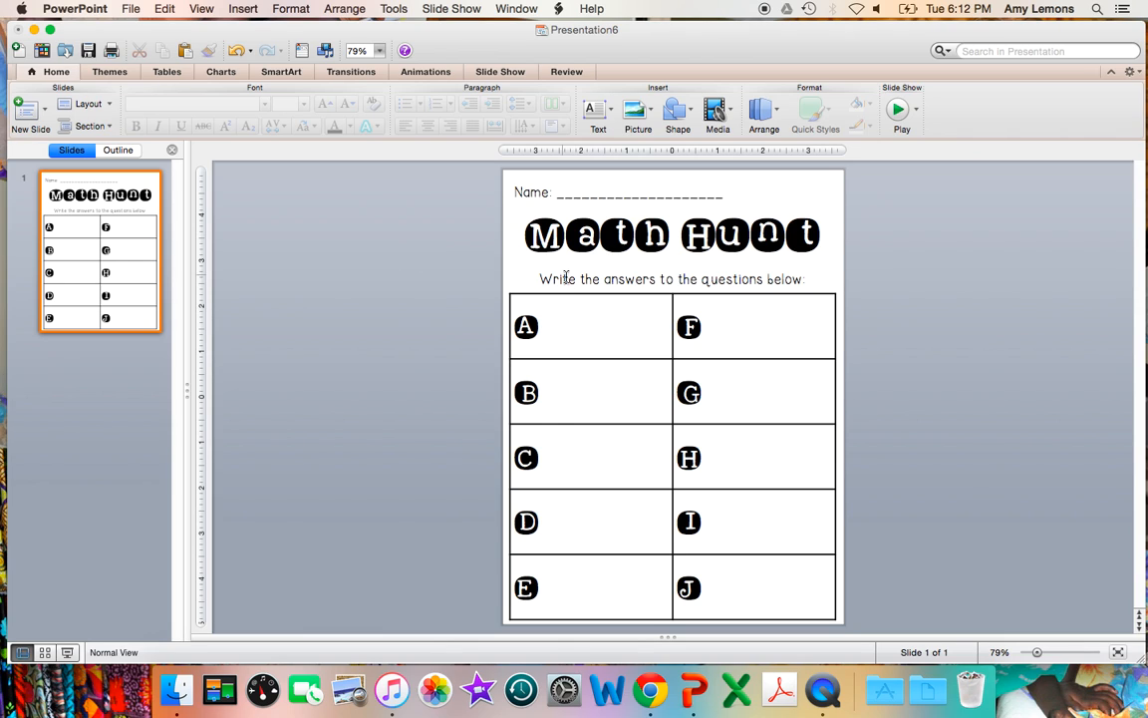
Step: Enlarge the letters A to J in the answer cells by three font size increments
left_click_drag(565, 307, 716, 590)
left_click(325, 103)
left_click(325, 103)
left_click(325, 104)
left_click(351, 247)
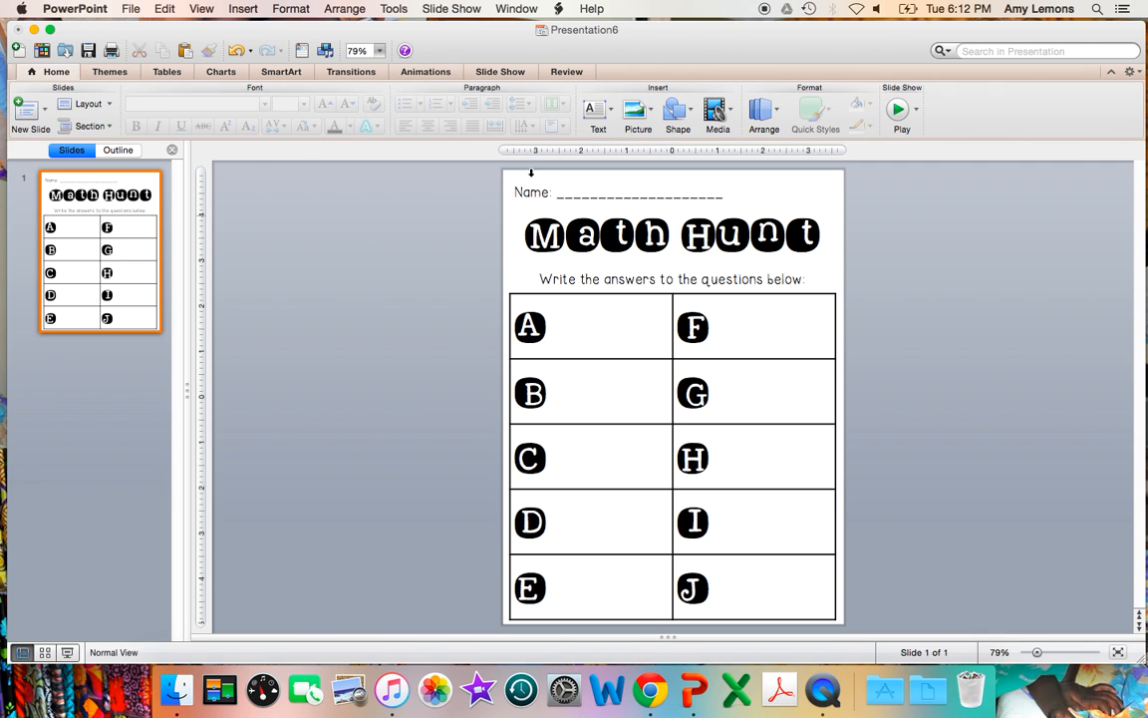
Step: Switch to Finder and open the PNG folder of arrow doodle clip art within Downloads
left_click(171, 679)
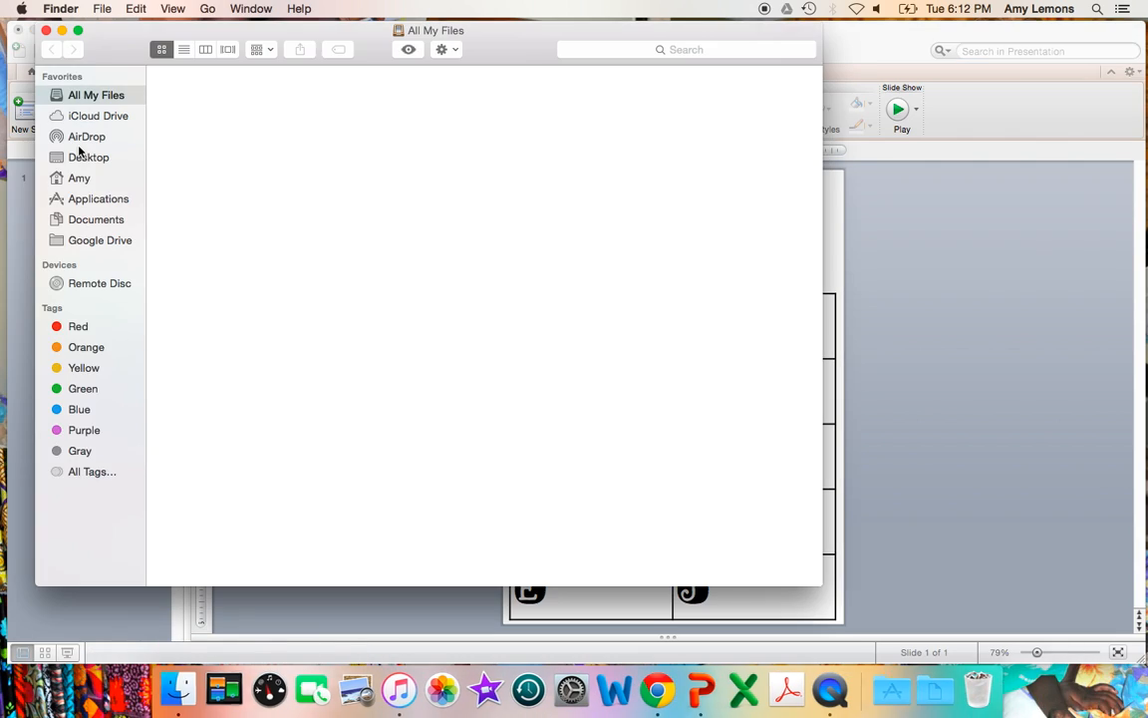
left_click(79, 178)
double_click(206, 187)
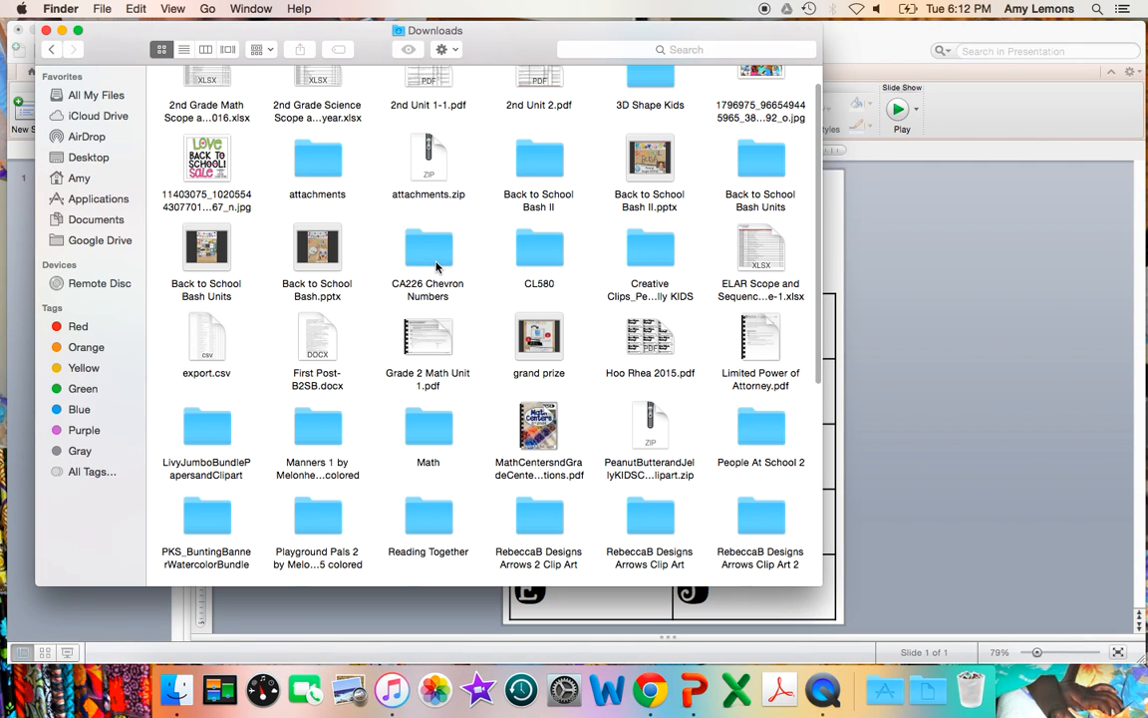
double_click(528, 248)
double_click(632, 112)
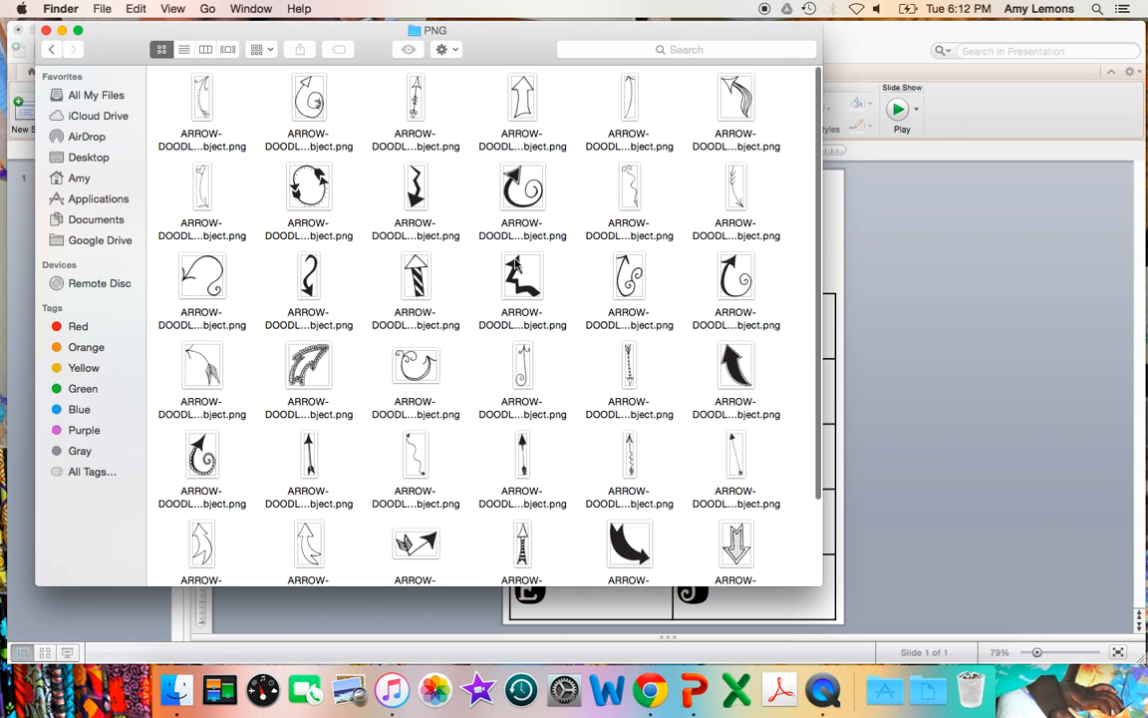
Step: Insert the wavy double-headed arrow doodle from the PNG folder onto the worksheet slide in PowerPoint
left_click(386, 176)
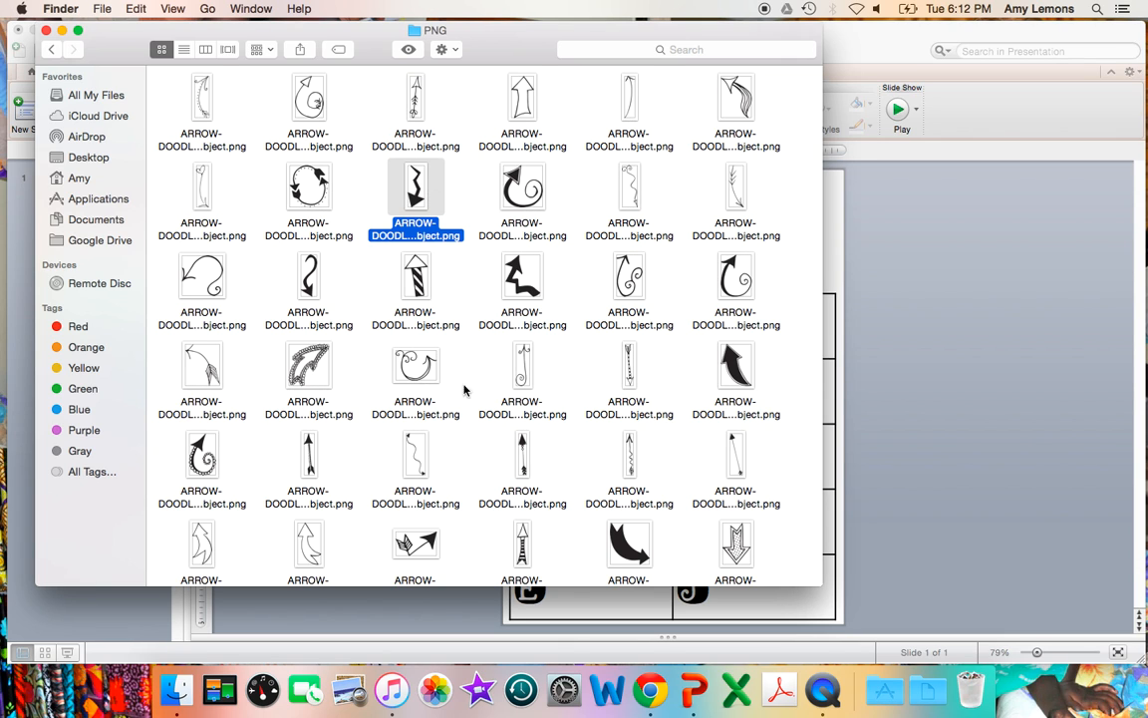
mouse_move(411, 450)
left_mouse_down()
mouse_move(902, 438)
mouse_move(909, 378)
left_mouse_up()
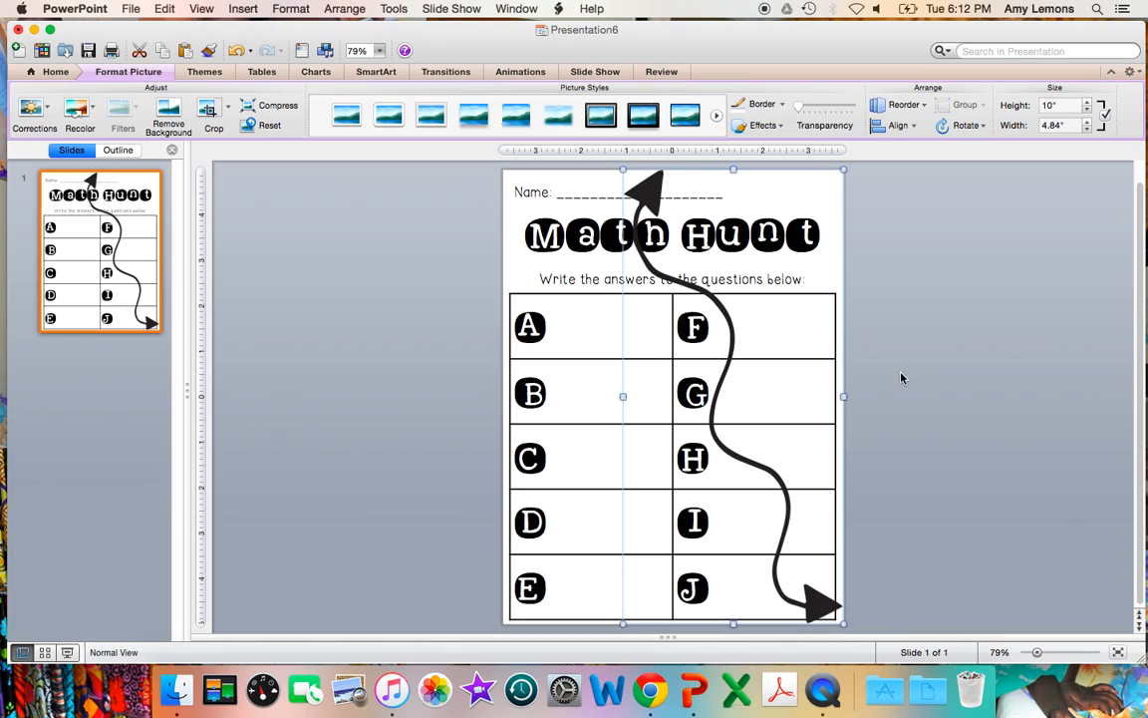
Step: Shrink the wavy arrow to about 3.55" by 1.72" and rotate it to run diagonally across the slide's upper right corner
left_click(625, 165)
left_click(650, 202)
left_click_drag(623, 170, 770, 194)
left_click_drag(611, 189, 666, 193)
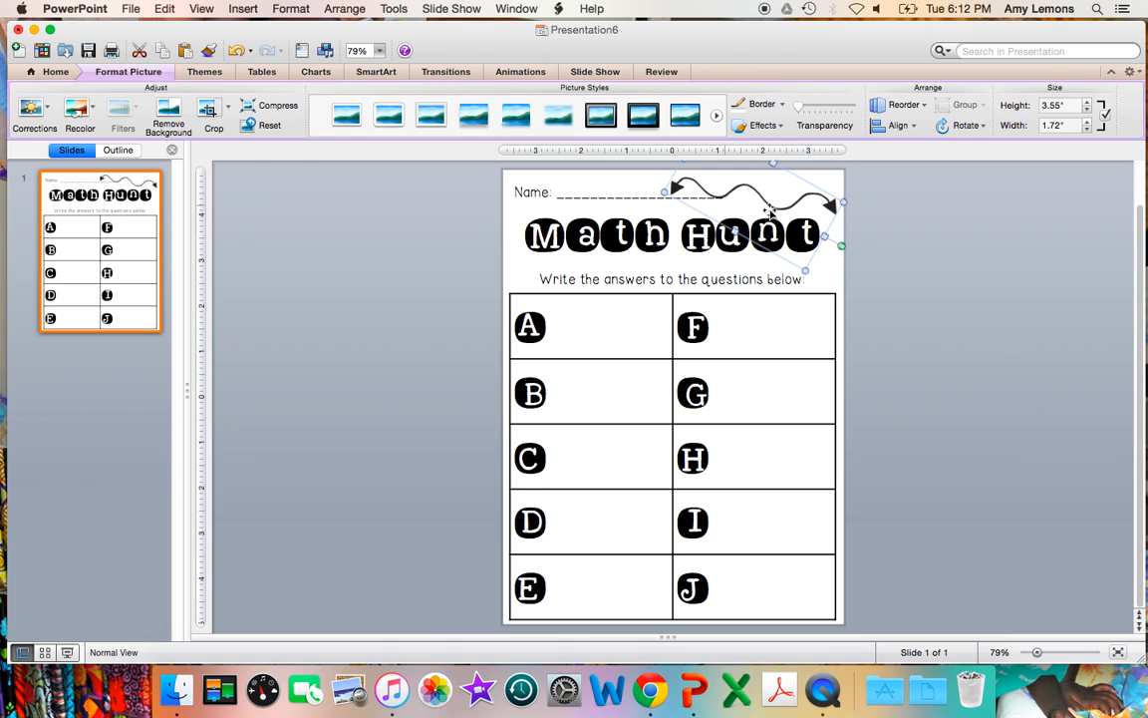
Step: Tilt the wavy arrow more steeply and shift it slightly right above the word "Hunt"
left_click(842, 251)
left_click(830, 207)
left_click_drag(838, 248, 834, 262)
left_click_drag(834, 217, 841, 218)
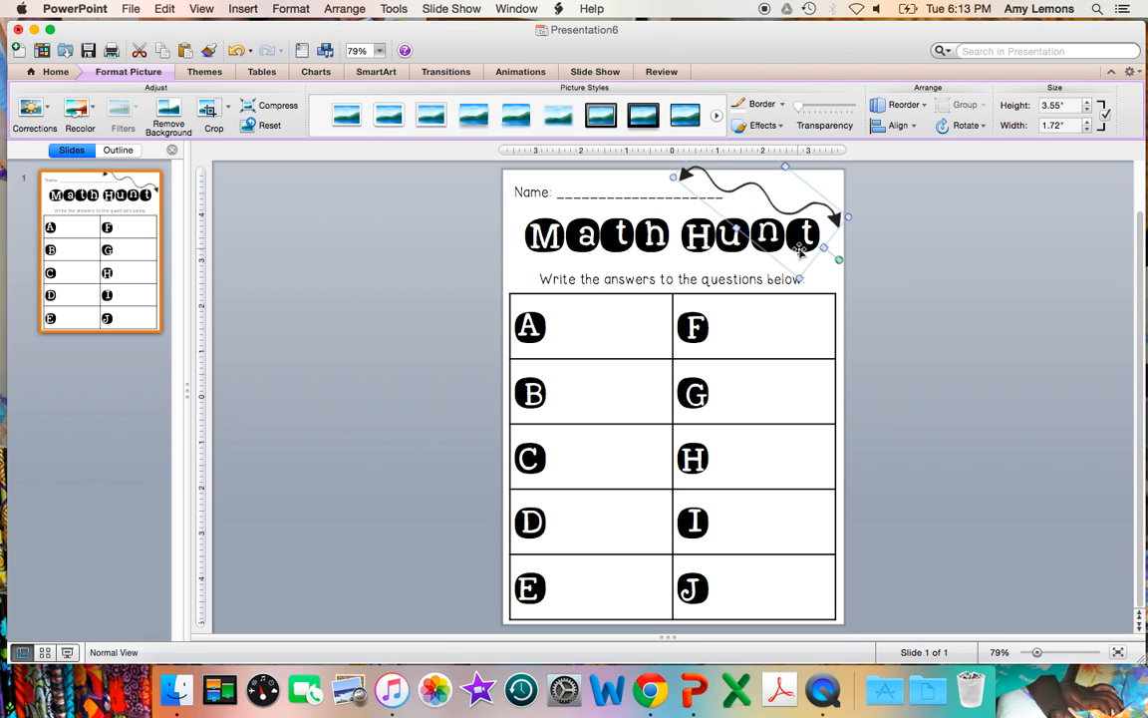
Step: Reduce the wavy arrow to about 3.14" by 1.52" and nudge it up in the upper right corner above the title
left_click_drag(801, 276, 827, 222)
key("Up")
key("Up")
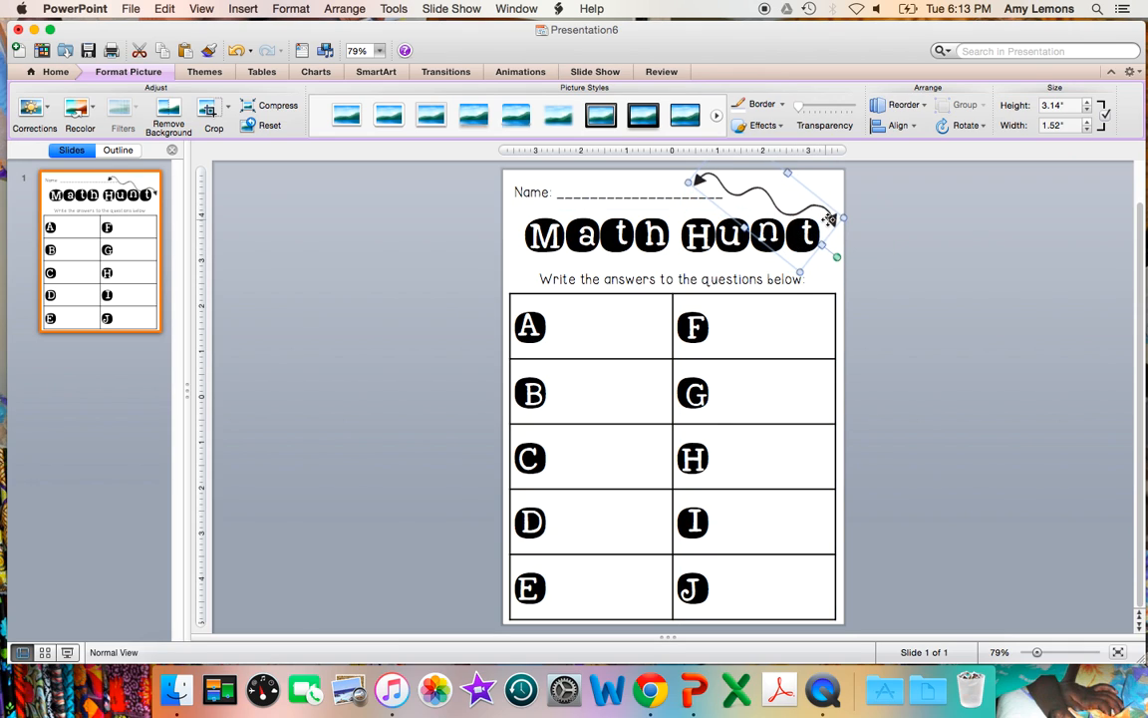
left_click(353, 457)
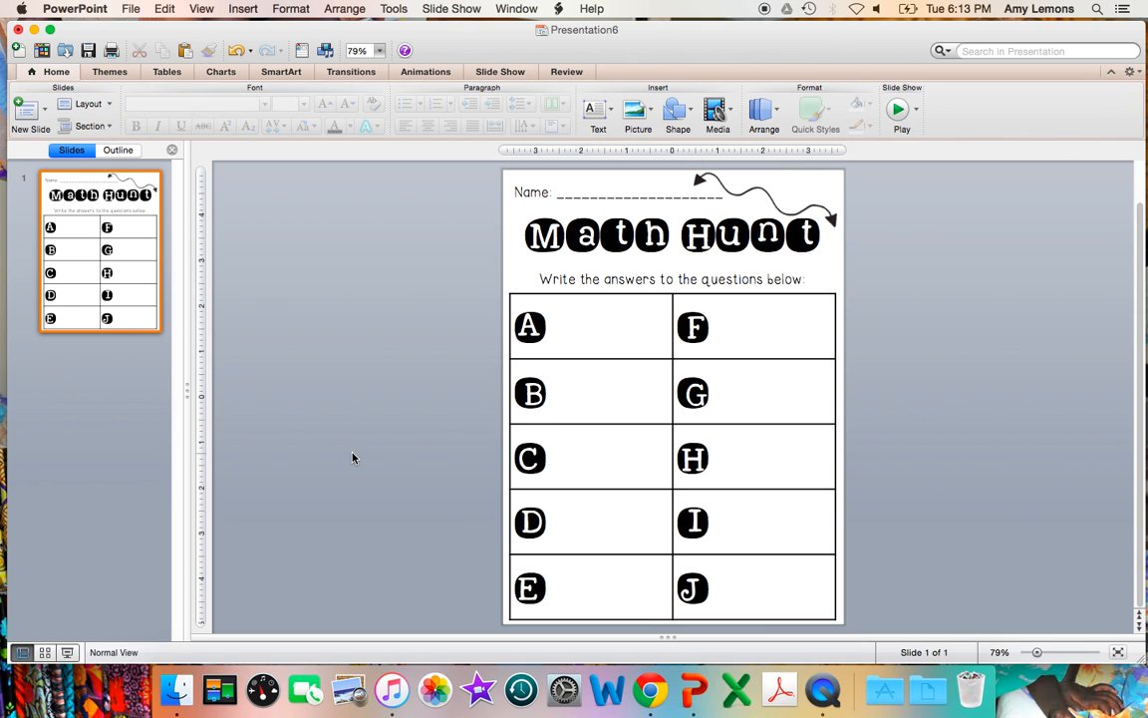